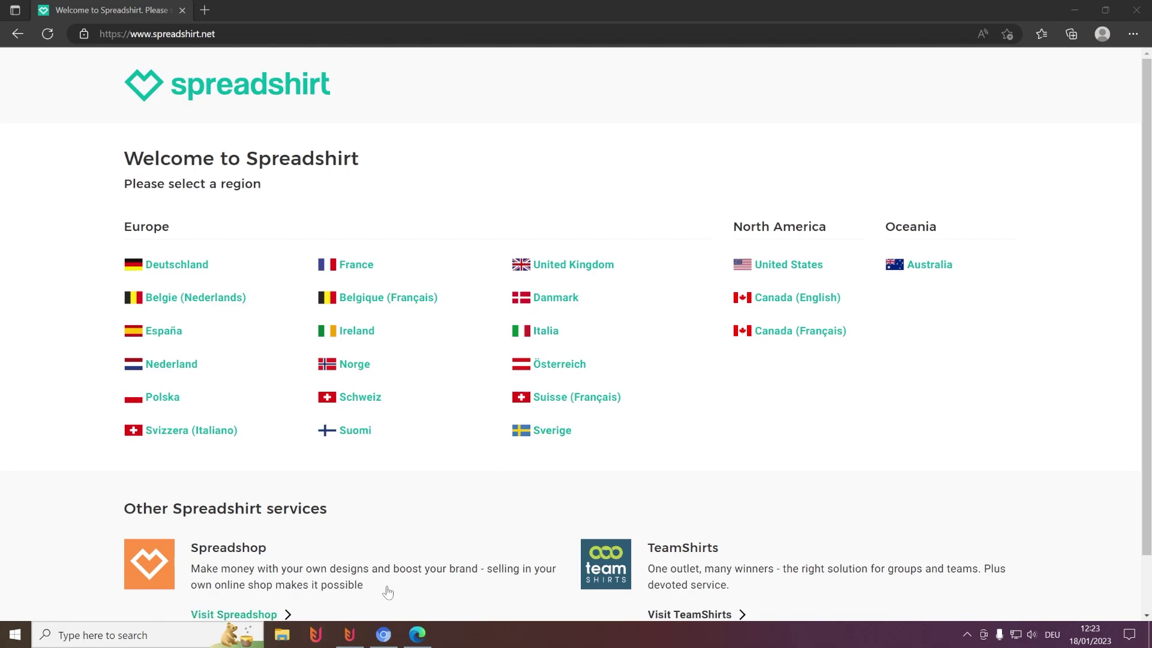
Step: Set Flying Upload POD aside and switch to the Spreadshirt partner Designs page
{"action": "left_click", "coordinate": [350, 634]}
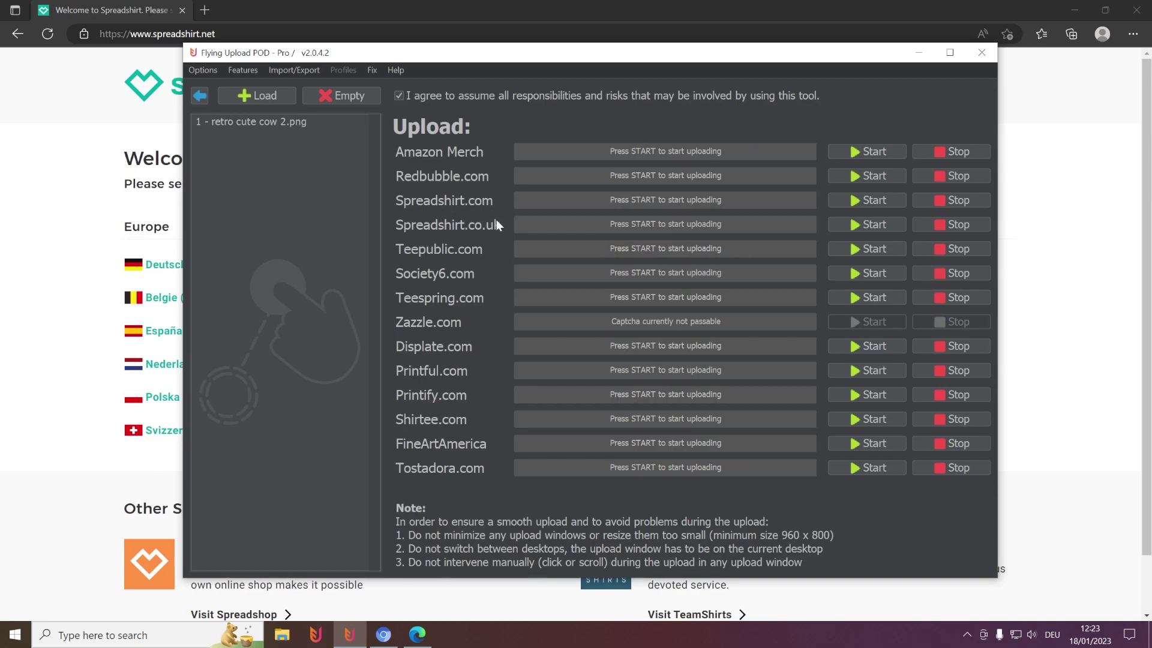
{"action": "left_click", "coordinate": [916, 60]}
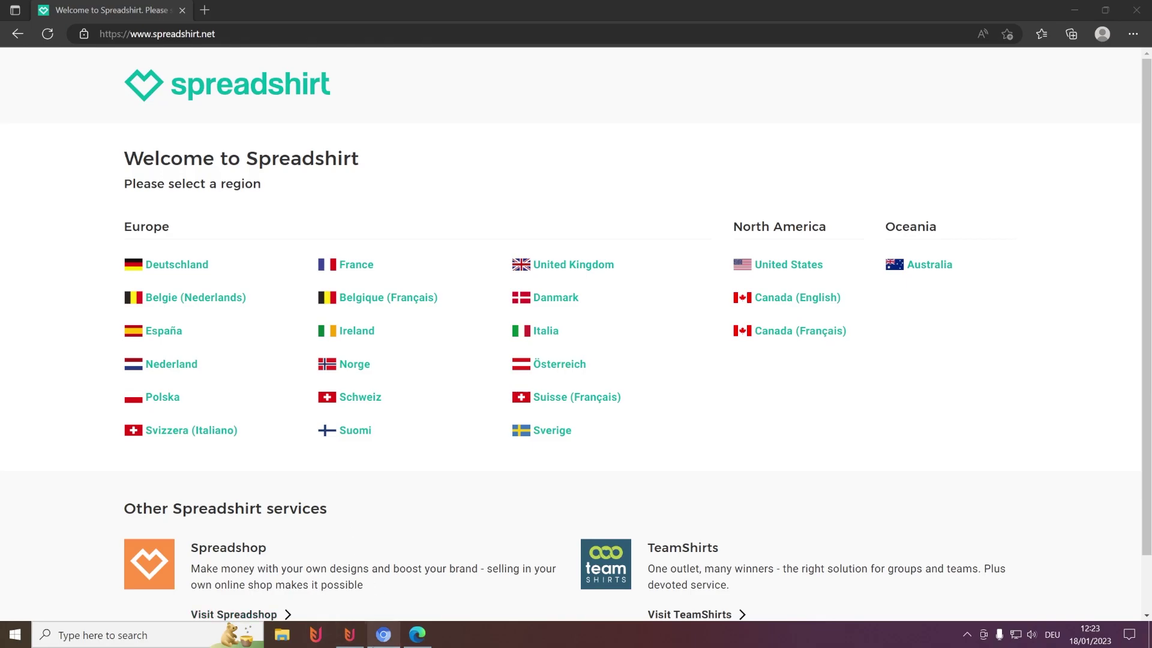
{"action": "left_click", "coordinate": [384, 635]}
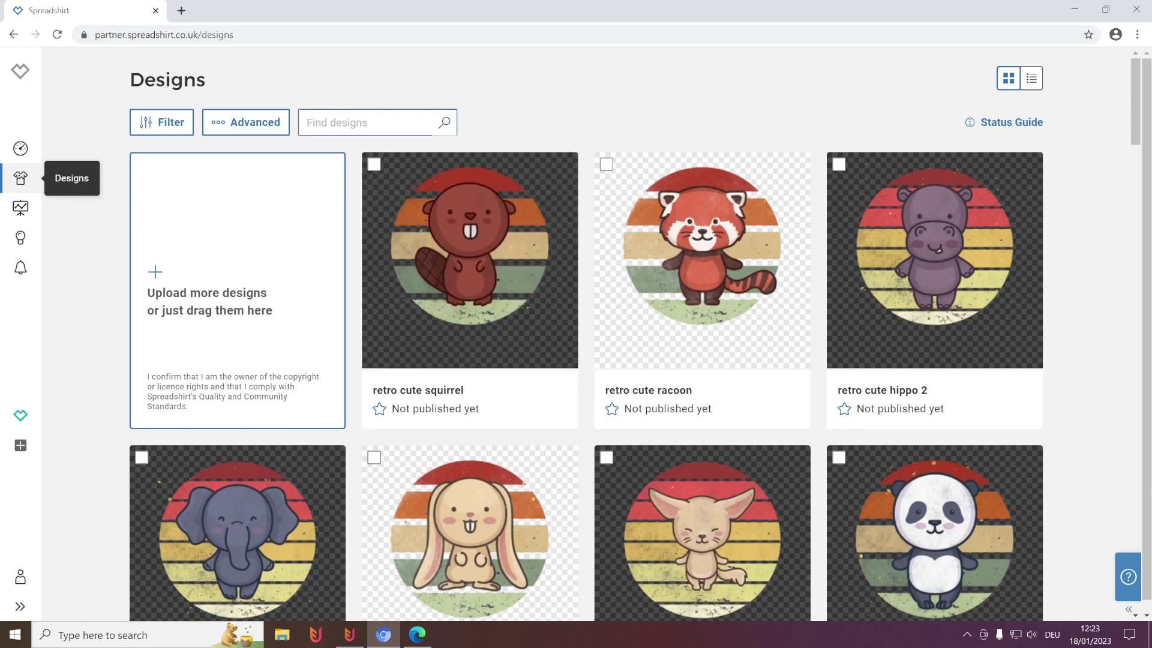
Step: Open the retro cute squirrel design, check its Product Templates, and advance to the describe step
{"action": "left_click", "coordinate": [418, 222]}
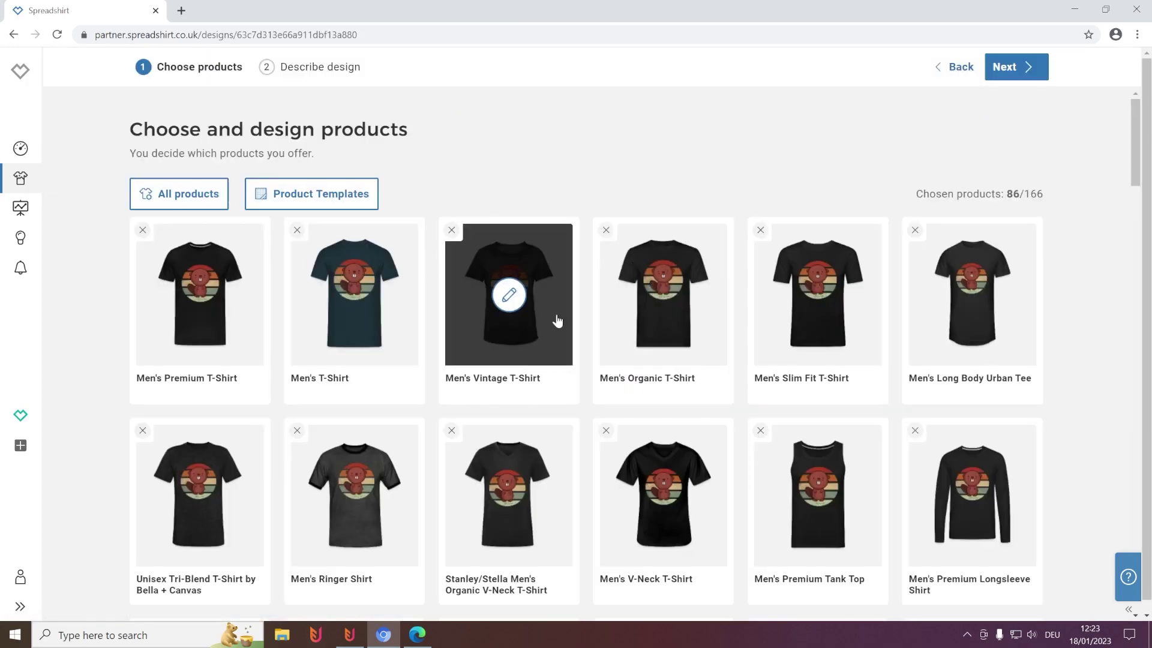
{"action": "left_click", "coordinate": [354, 201]}
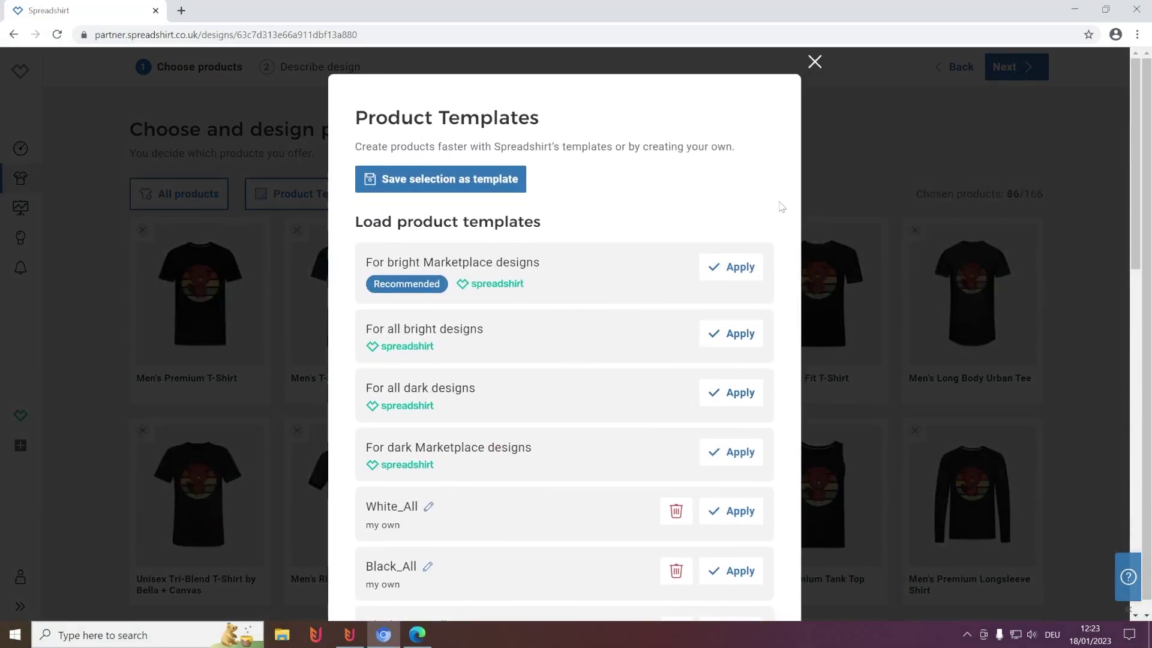
{"action": "left_click", "coordinate": [813, 62]}
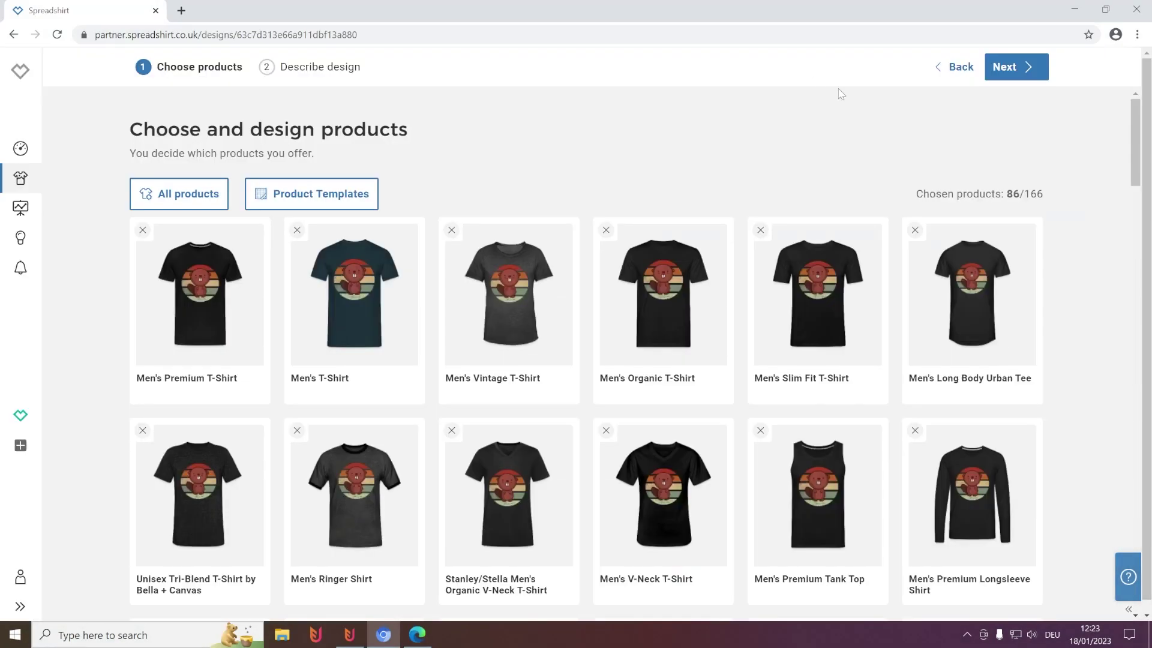
{"action": "left_click", "coordinate": [1020, 68]}
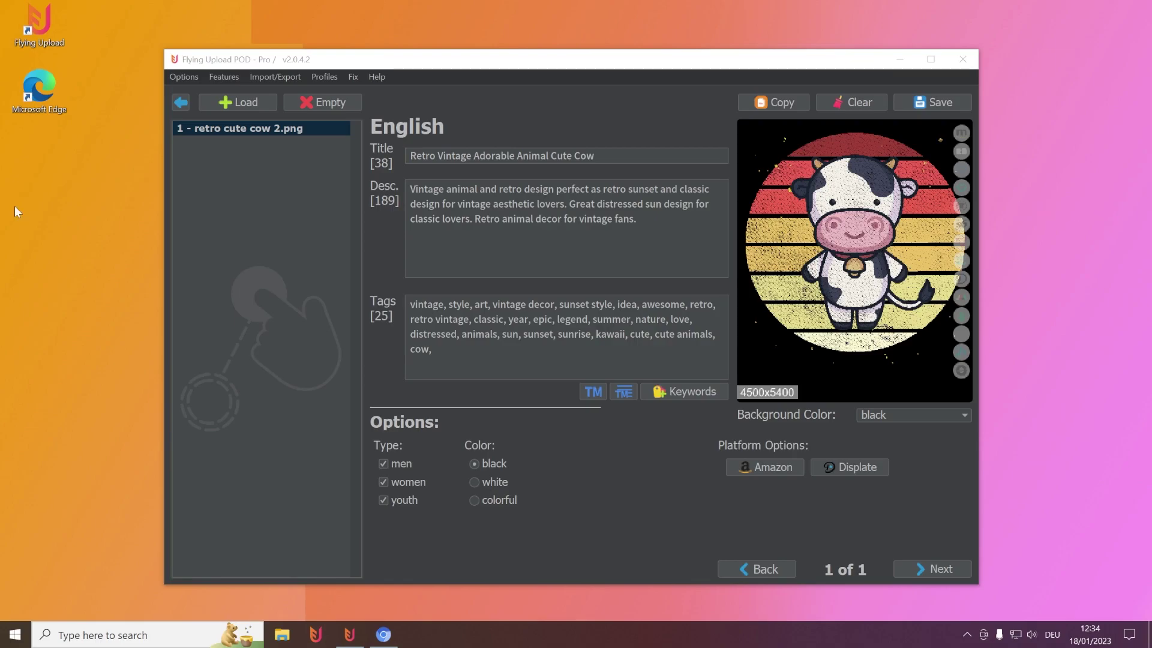
Step: In Settings, choose Spreadshirt.co.uk as the Autologin platform
{"action": "left_click", "coordinate": [183, 77]}
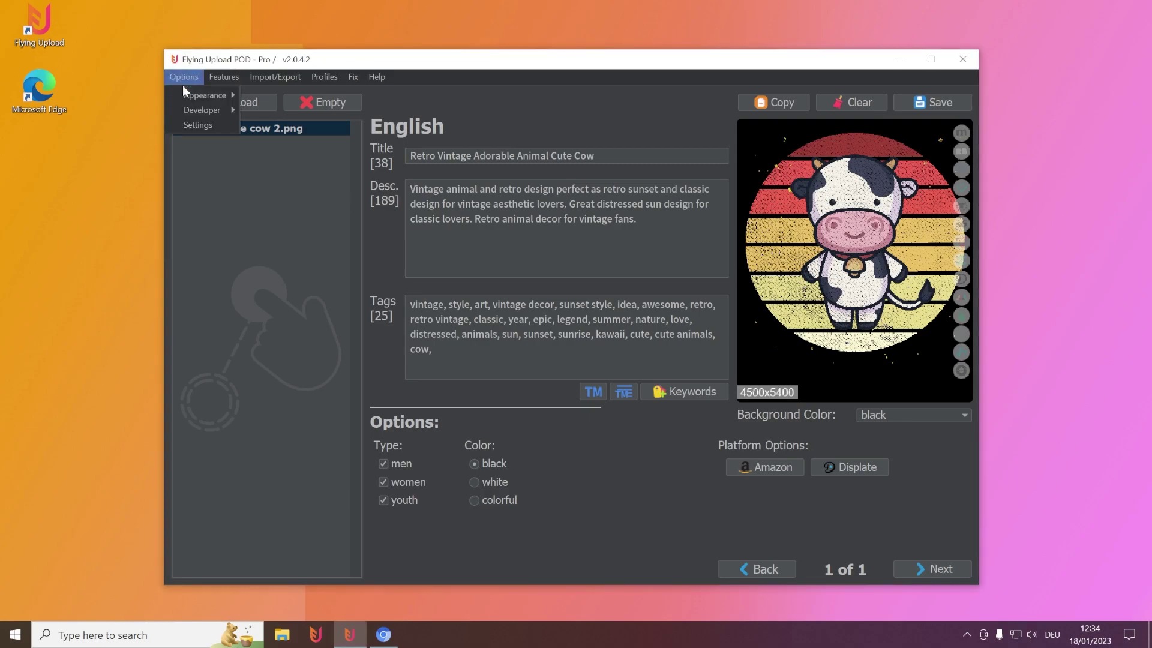
{"action": "left_click", "coordinate": [191, 124]}
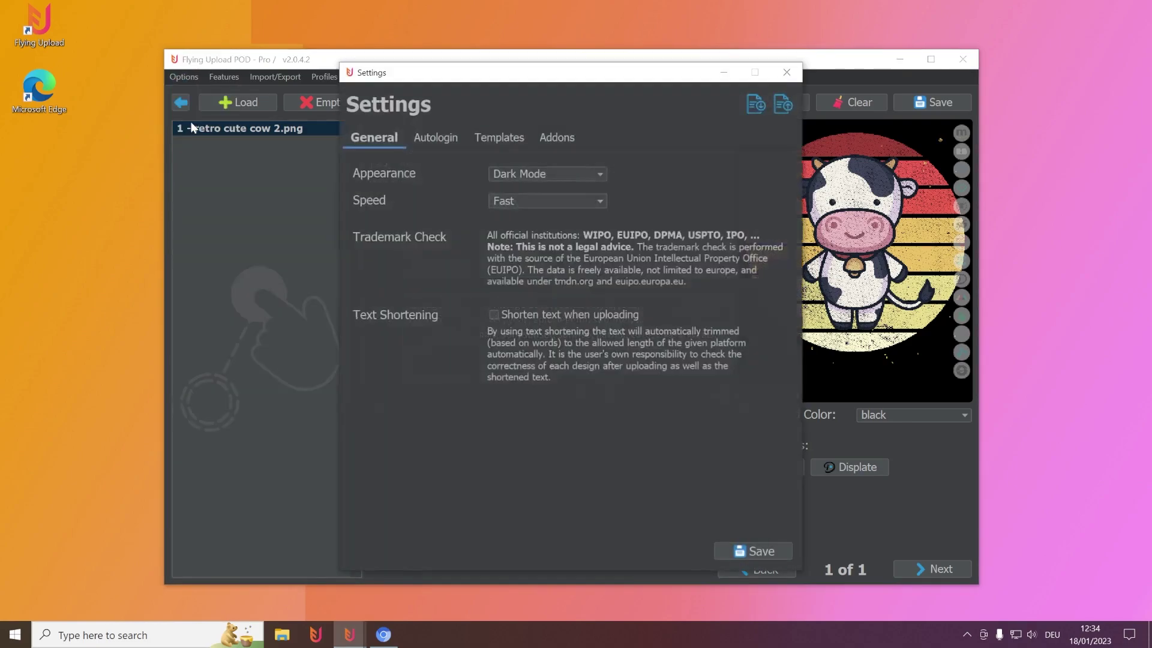
{"action": "left_click", "coordinate": [433, 136]}
{"action": "left_click", "coordinate": [501, 170]}
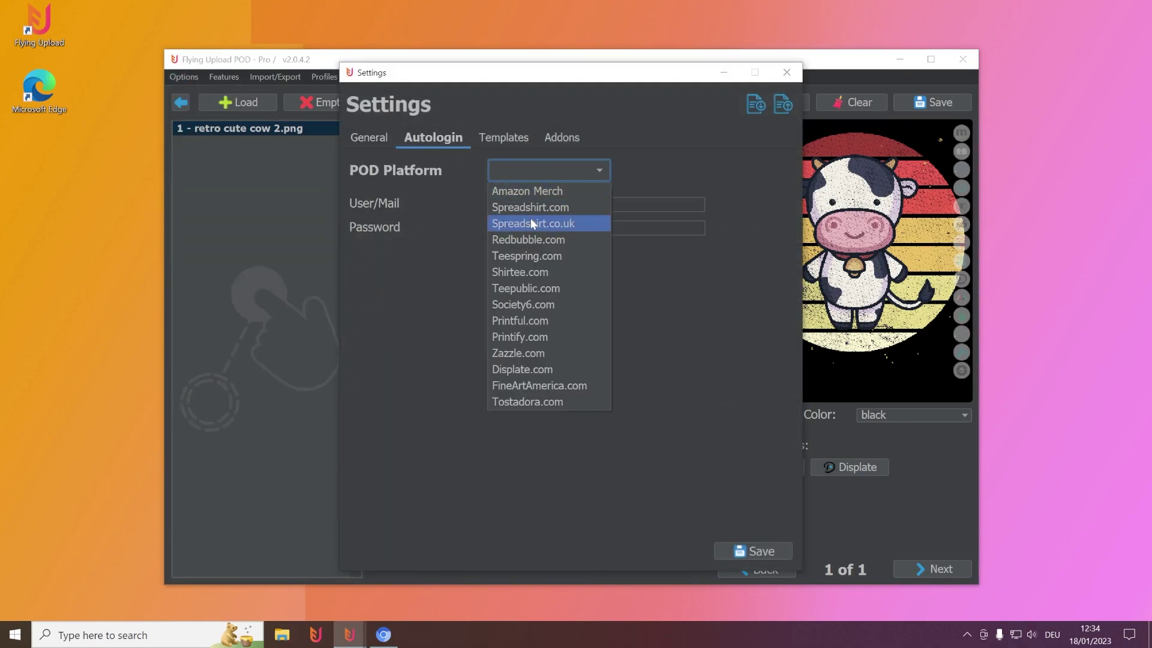
{"action": "left_click", "coordinate": [531, 219]}
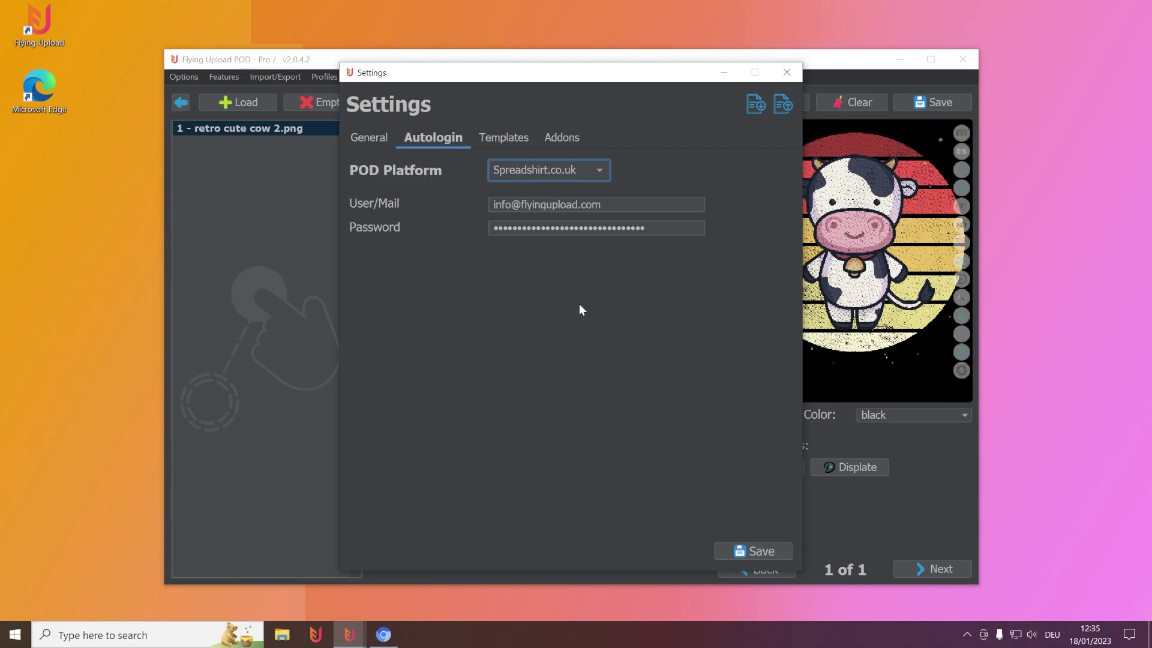
Step: Show the Templates settings for Spreadshirt.co.uk
{"action": "left_click", "coordinate": [509, 138]}
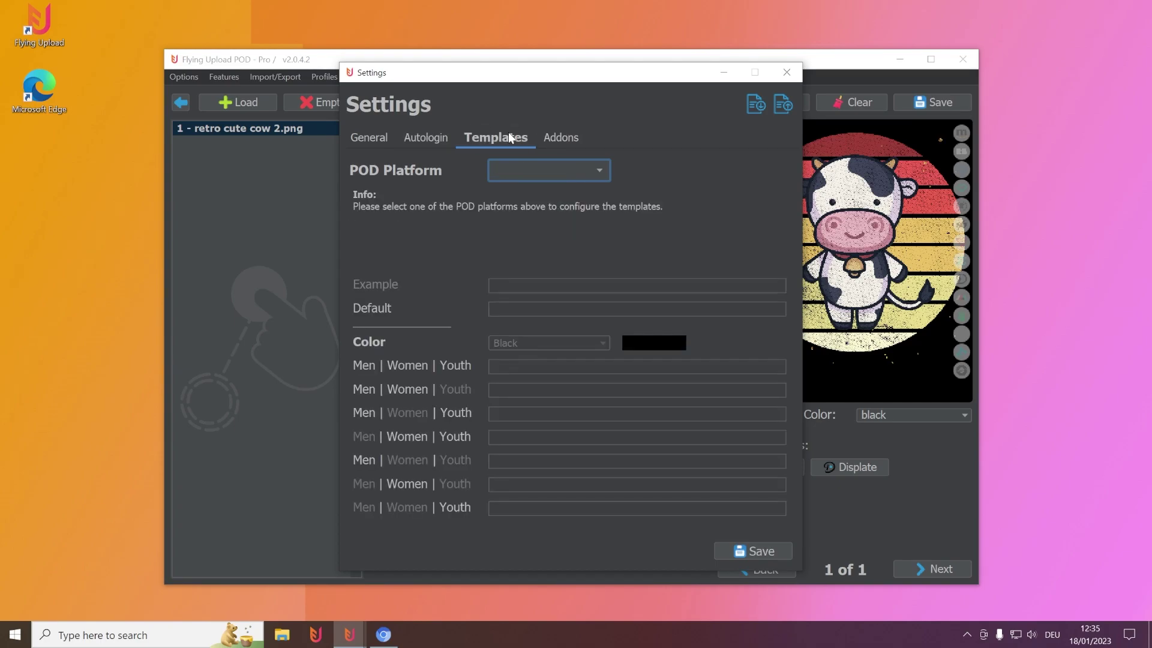
{"action": "left_click", "coordinate": [579, 172]}
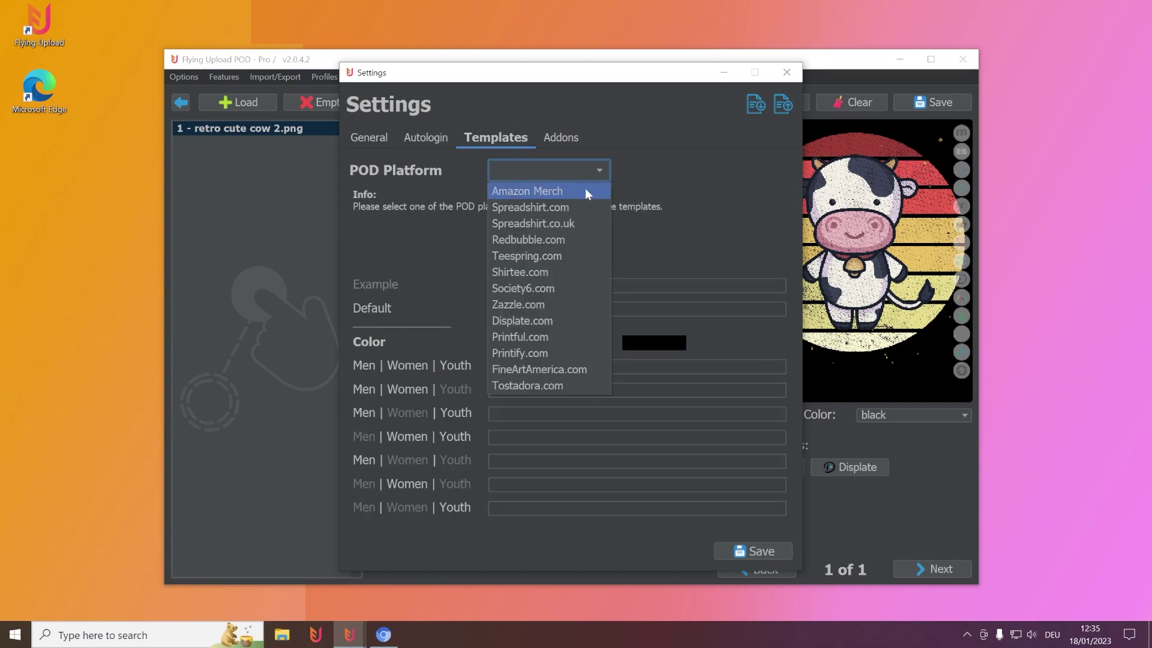
{"action": "left_click", "coordinate": [546, 224]}
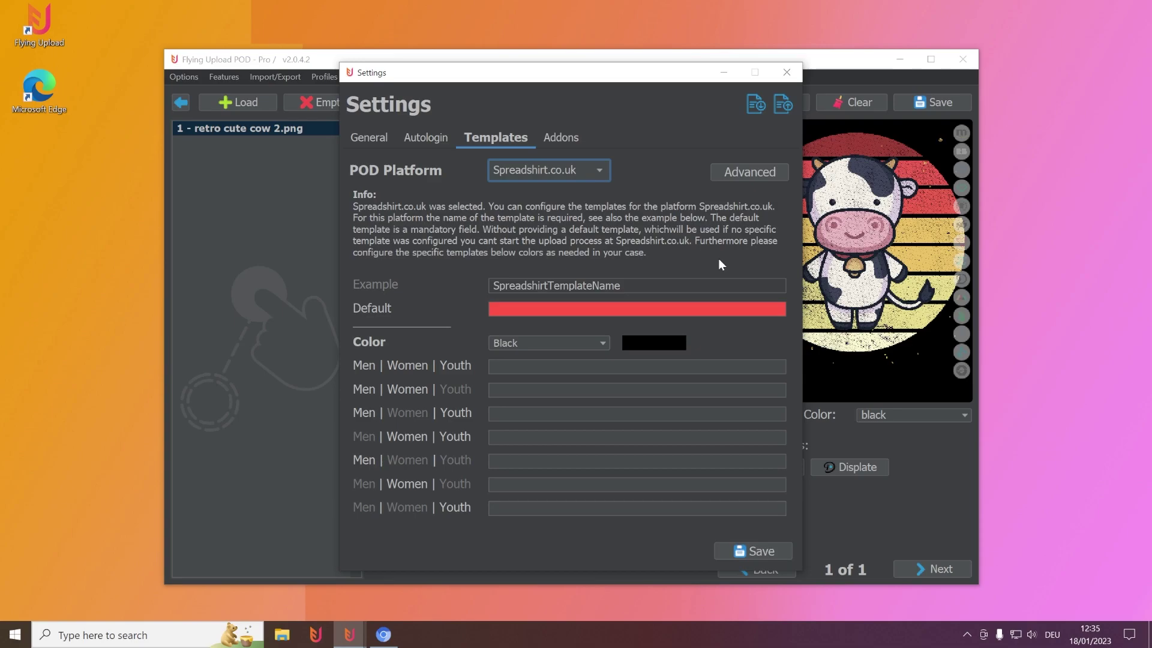
Step: Open the squirrel design's Product Templates in Spreadshirt and select the Black_All template name
{"action": "left_click", "coordinate": [384, 634]}
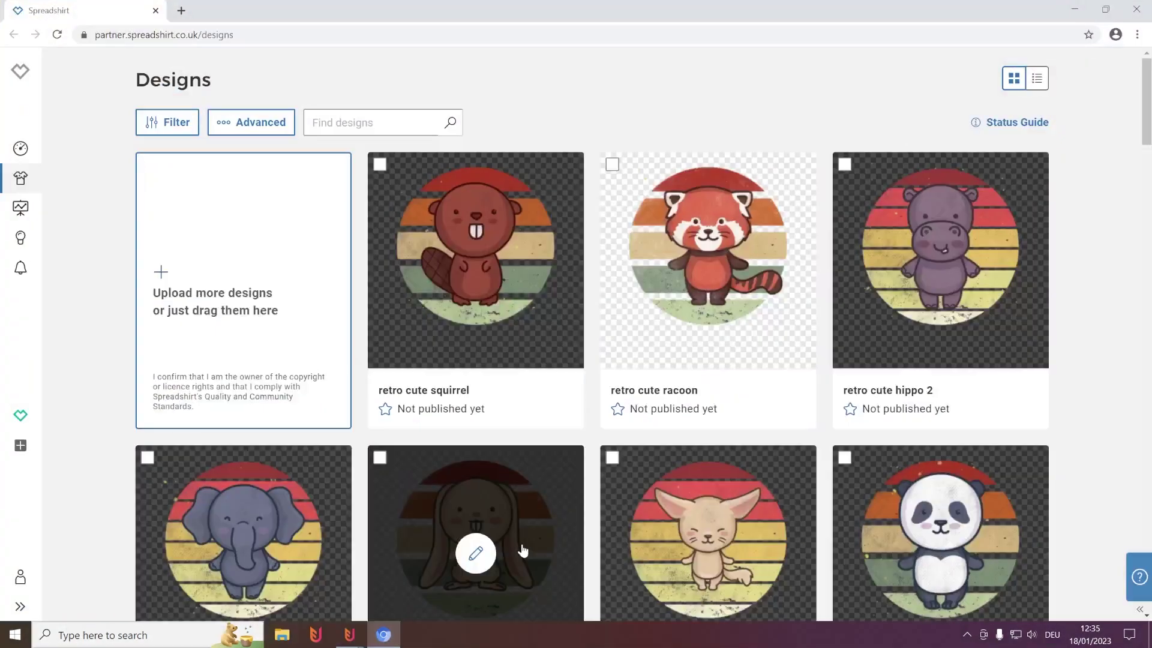
{"action": "left_click", "coordinate": [529, 290]}
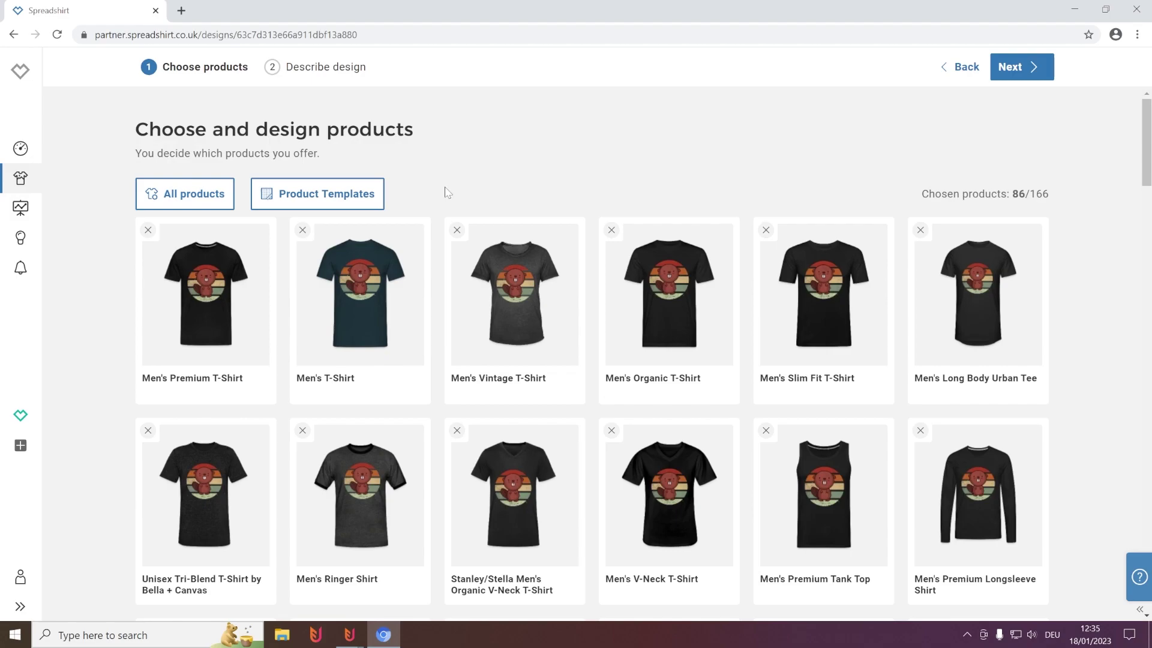
{"action": "left_click", "coordinate": [348, 197]}
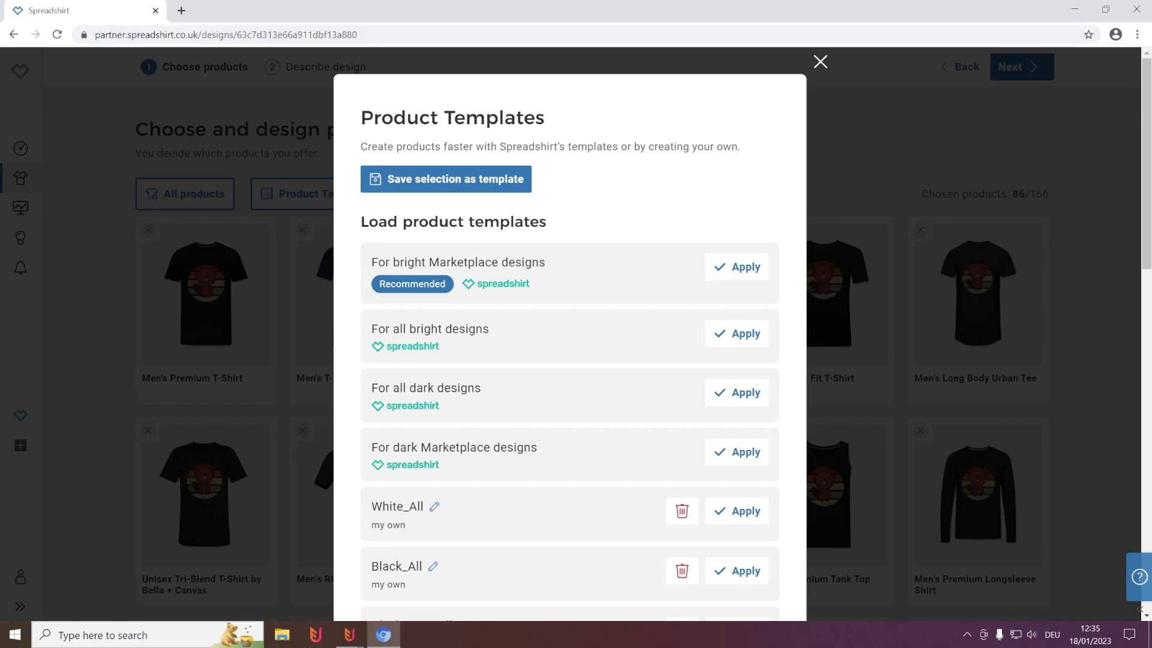
{"action": "left_click_drag", "start_coordinate": [371, 566], "coordinate": [422, 566]}
{"action": "key", "text": "ctrl+c"}
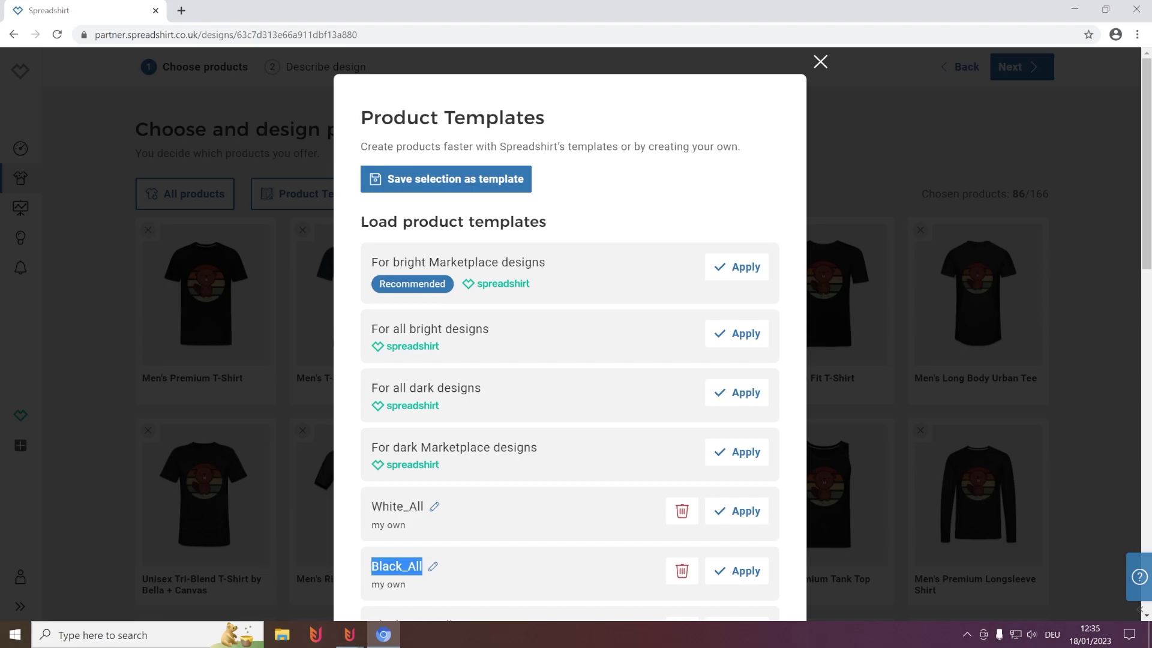
Step: Paste Black_All into the Default Spreadshirt.co.uk template field and save the settings
{"action": "mouse_move", "coordinate": [349, 635]}
{"action": "left_click", "coordinate": [410, 576]}
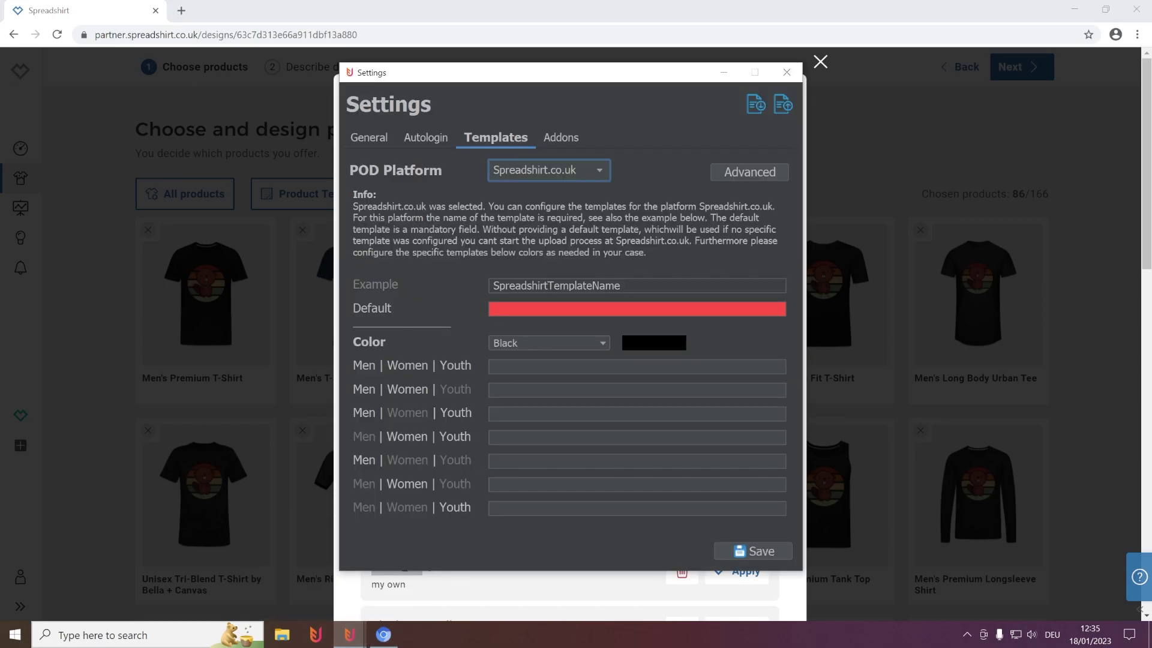
{"action": "left_click", "coordinate": [636, 310]}
{"action": "key", "text": "ctrl+v"}
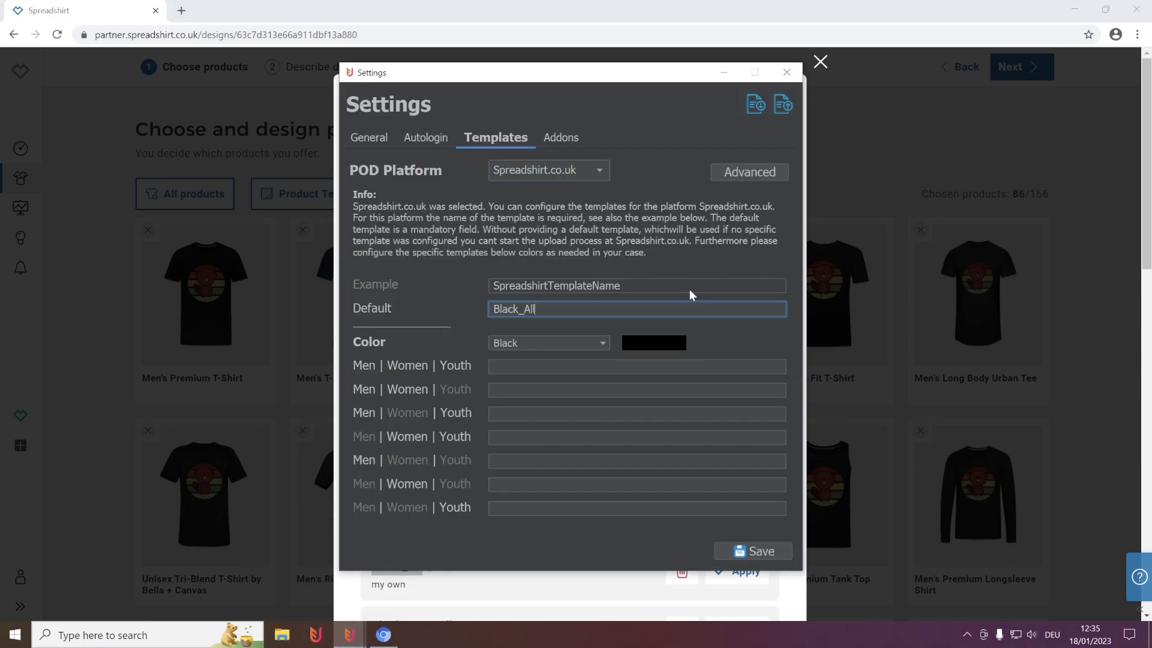
{"action": "left_click", "coordinate": [762, 552]}
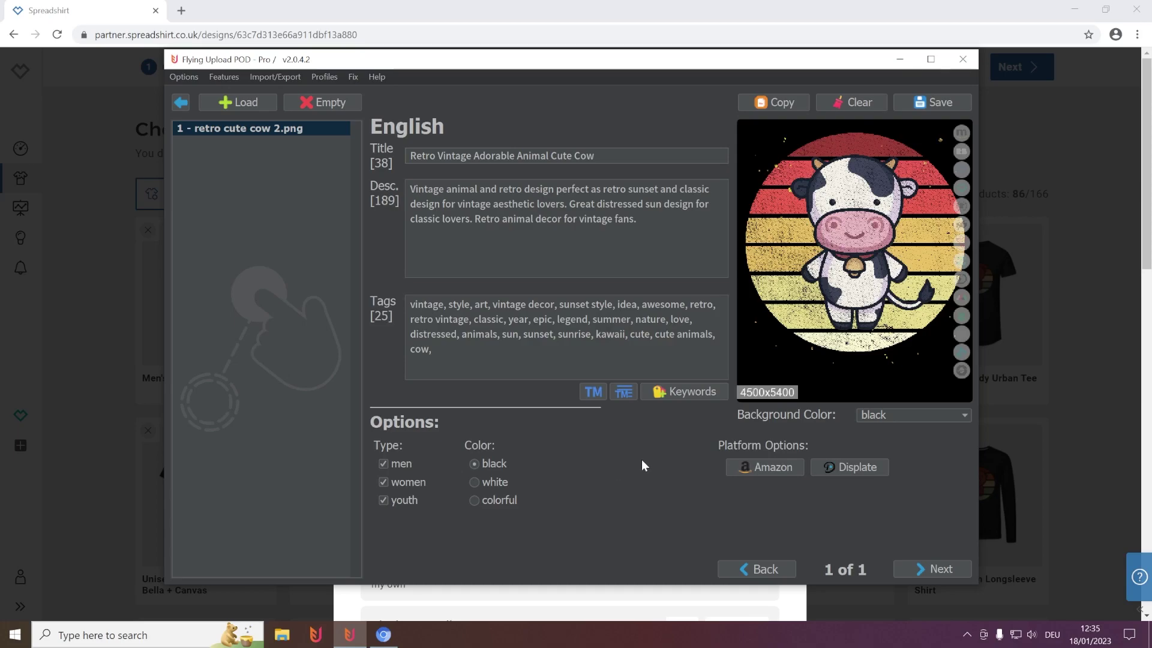
Step: Minimize Flying Upload POD to review the Spreadshirt products page
{"action": "left_click", "coordinate": [1076, 250]}
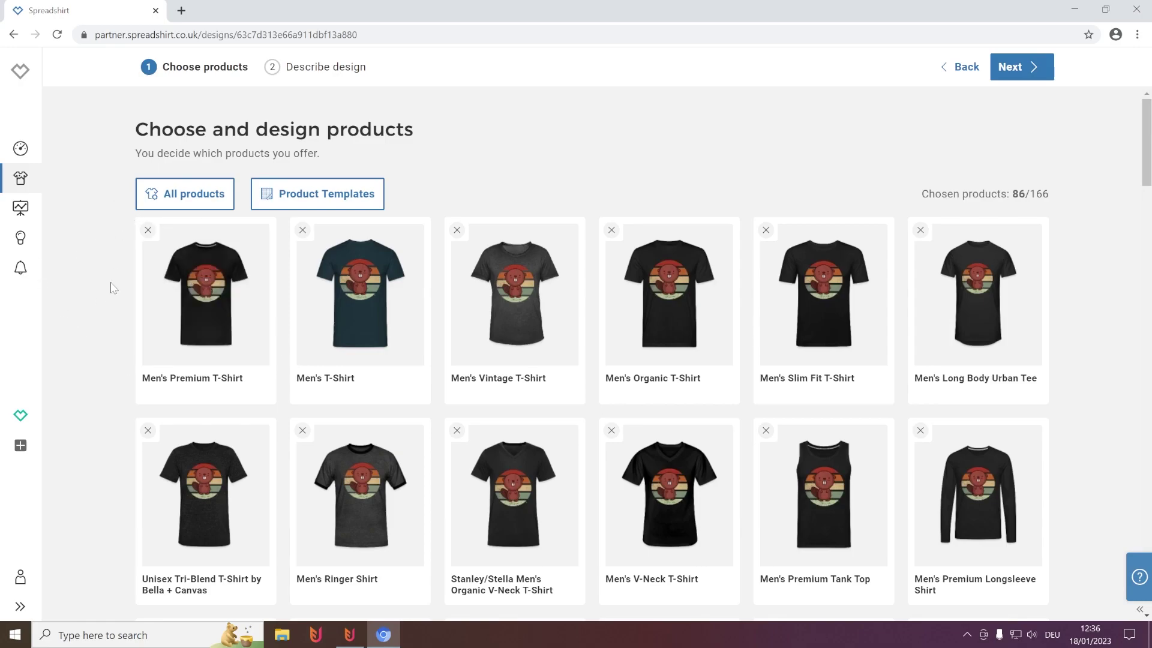
{"action": "mouse_move", "coordinate": [189, 275]}
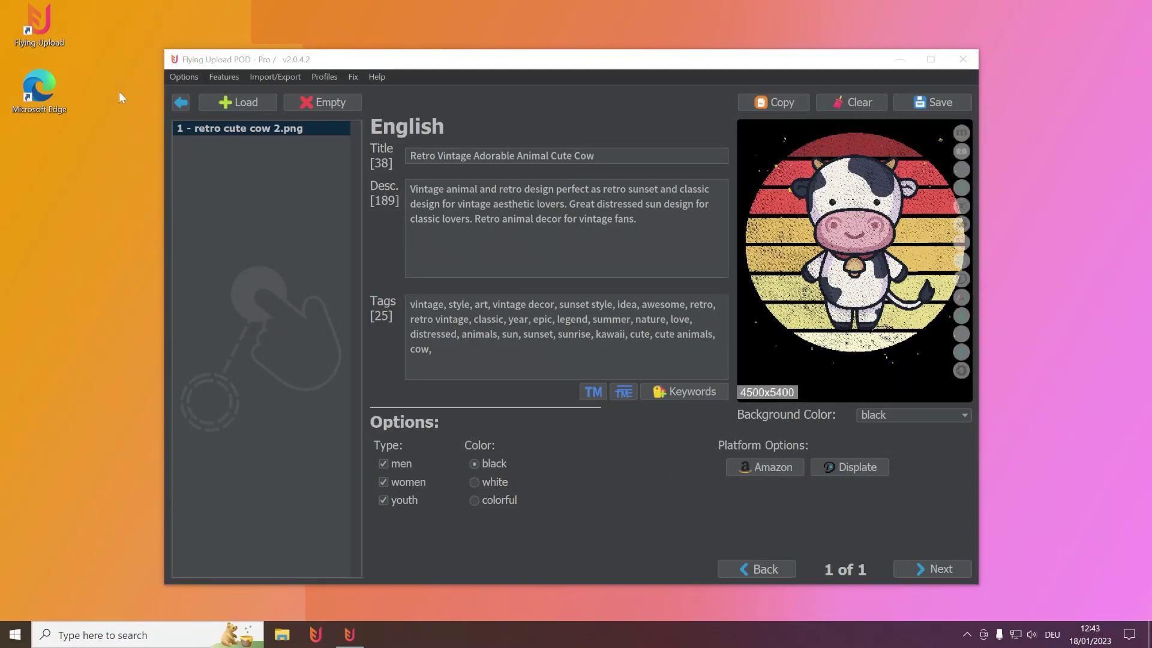
Step: Leave the design editor and start the cow design's upload to Spreadshirt.co.uk
{"action": "left_click", "coordinate": [182, 102]}
{"action": "left_click", "coordinate": [694, 363]}
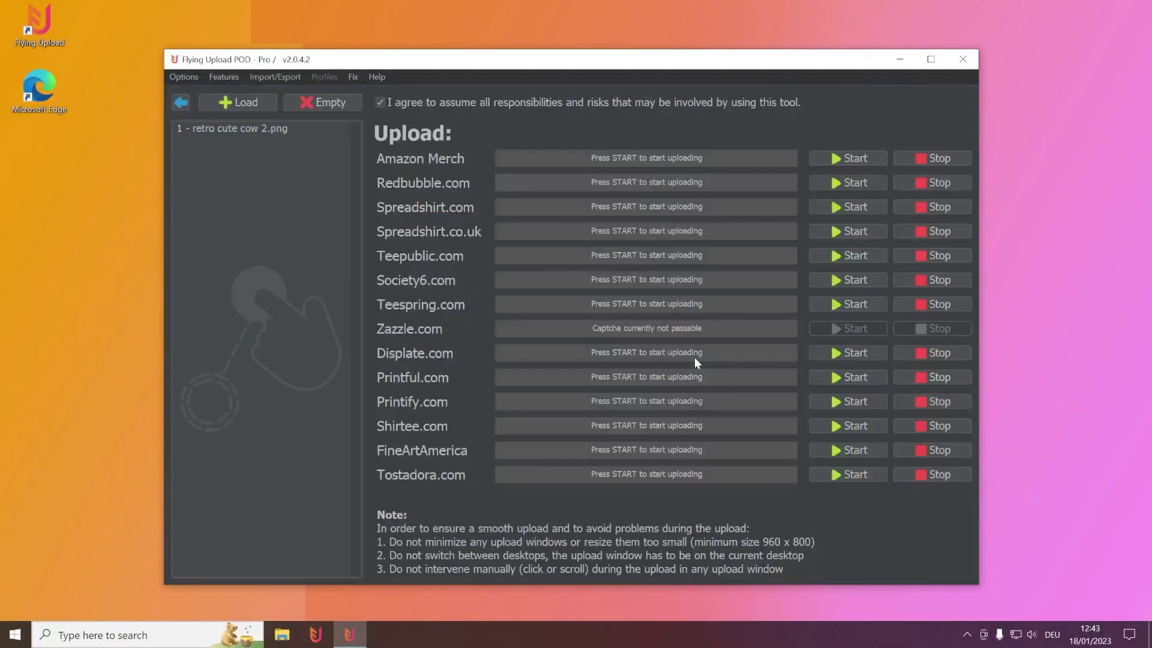
{"action": "left_click", "coordinate": [859, 229]}
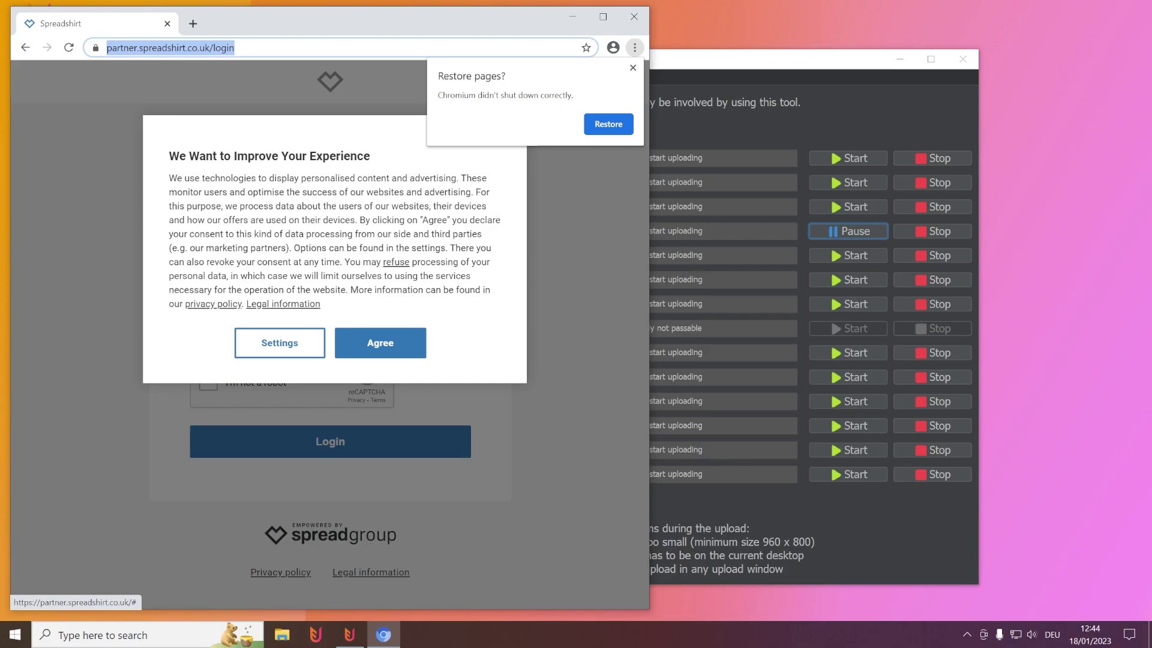
Step: Accept the cookie notice and pass the reCAPTCHA by selecting the three bus pictures
{"action": "left_click", "coordinate": [380, 343]}
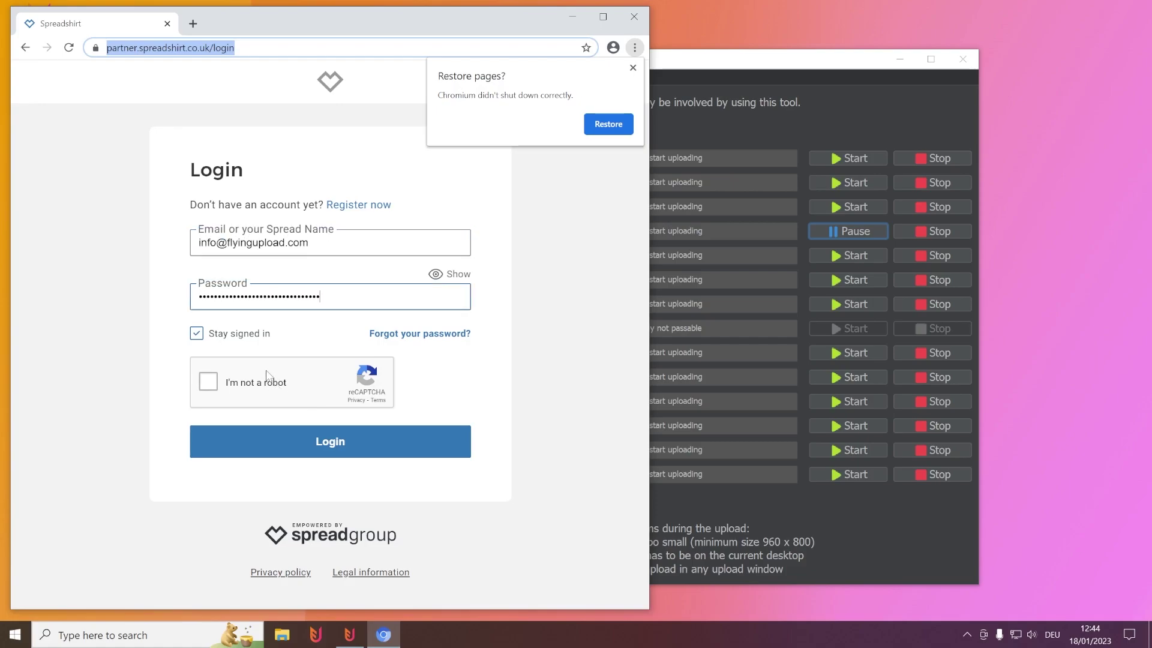
{"action": "left_click", "coordinate": [209, 384]}
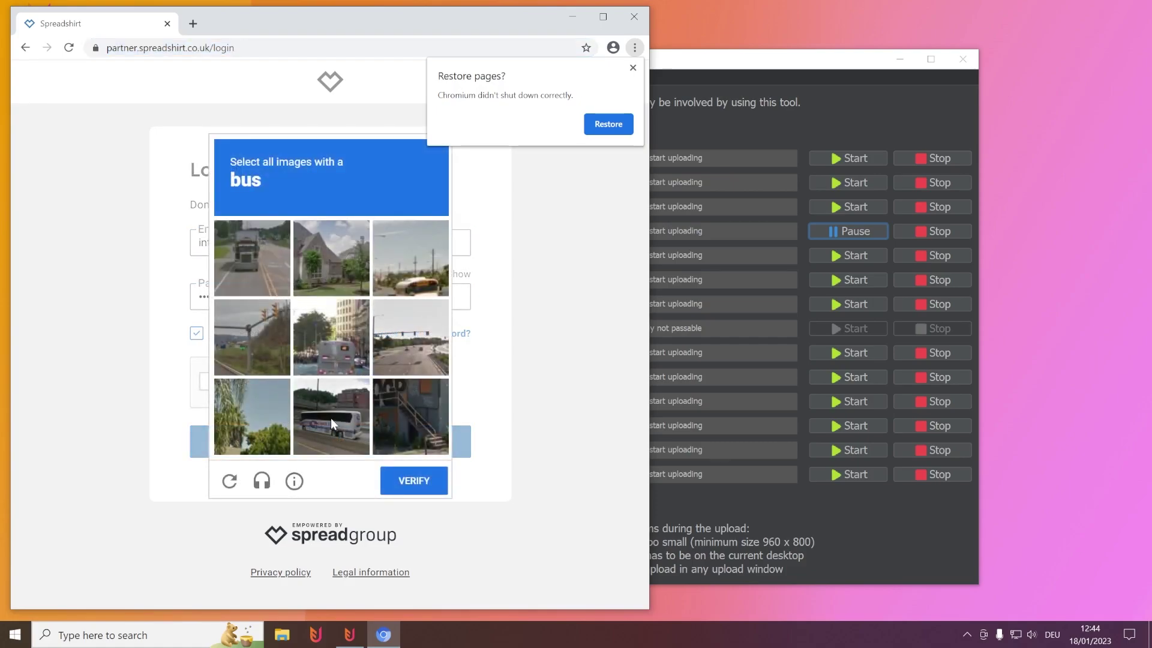
{"action": "left_click", "coordinate": [331, 418]}
{"action": "left_click", "coordinate": [337, 347]}
{"action": "left_click", "coordinate": [415, 272]}
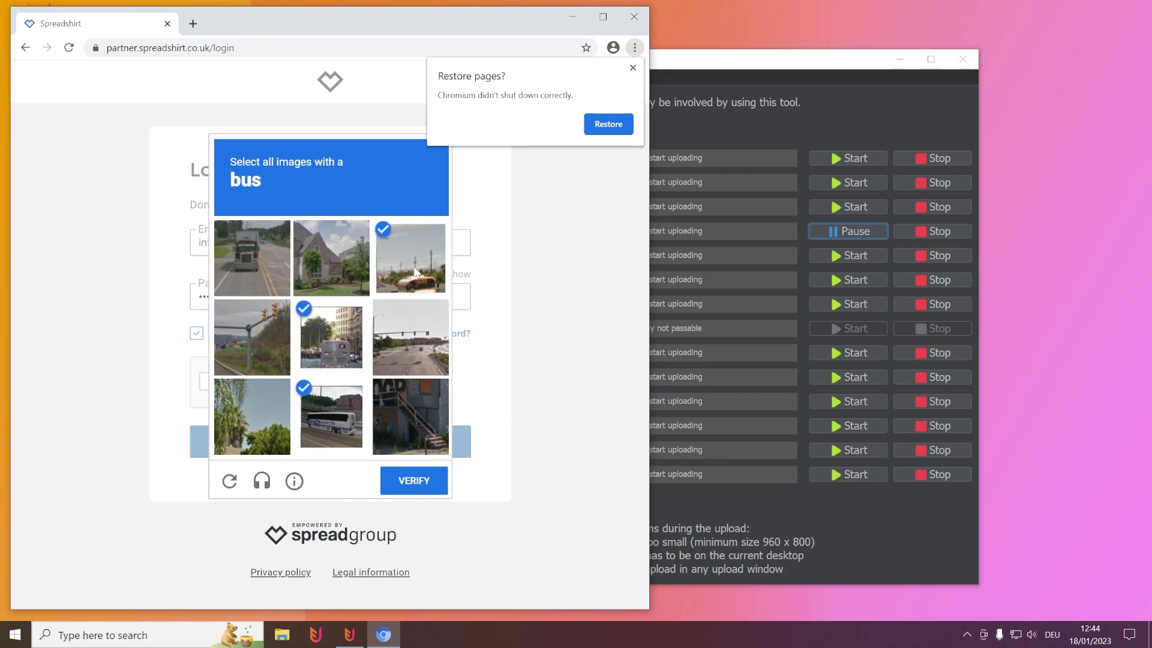
{"action": "left_click", "coordinate": [413, 481]}
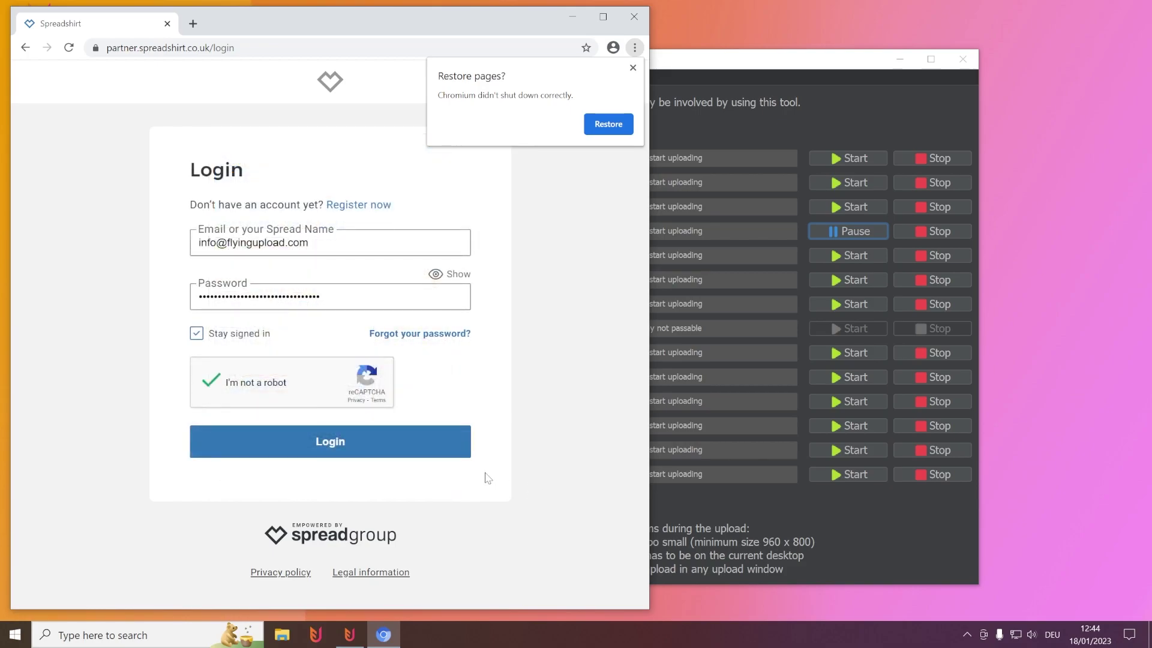
Step: Log in, upload the new cow design, and open its product selection showing 18 products
{"action": "left_click", "coordinate": [406, 447]}
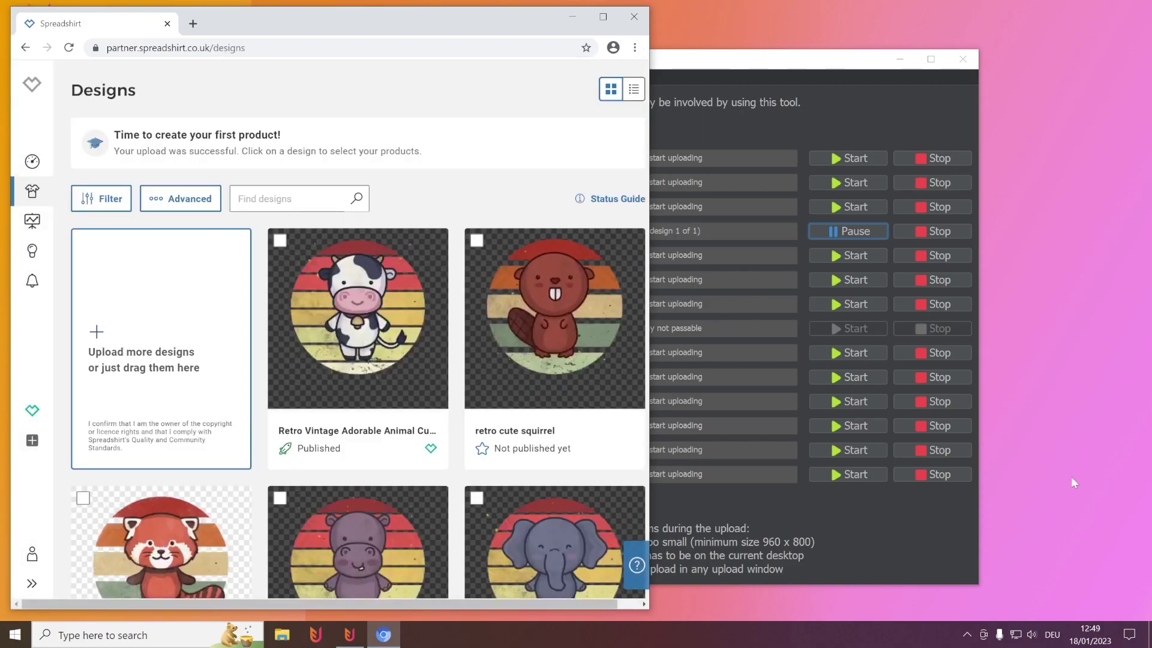
{"action": "left_click_drag", "start_coordinate": [358, 19], "coordinate": [576, 1]}
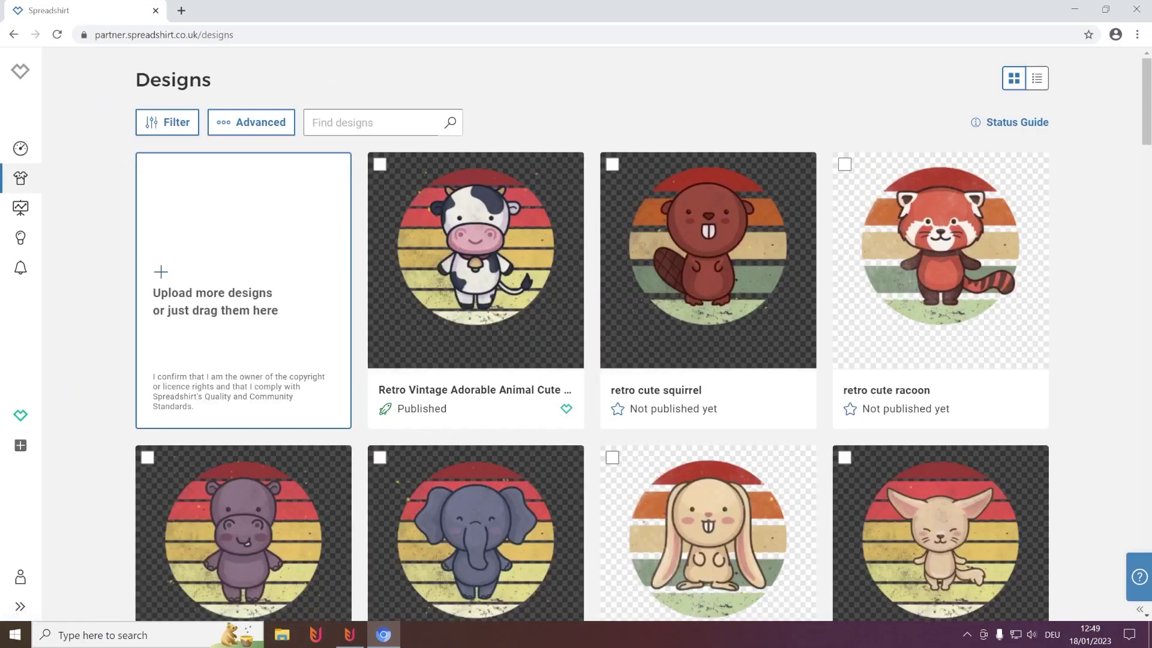
{"action": "left_click", "coordinate": [215, 301]}
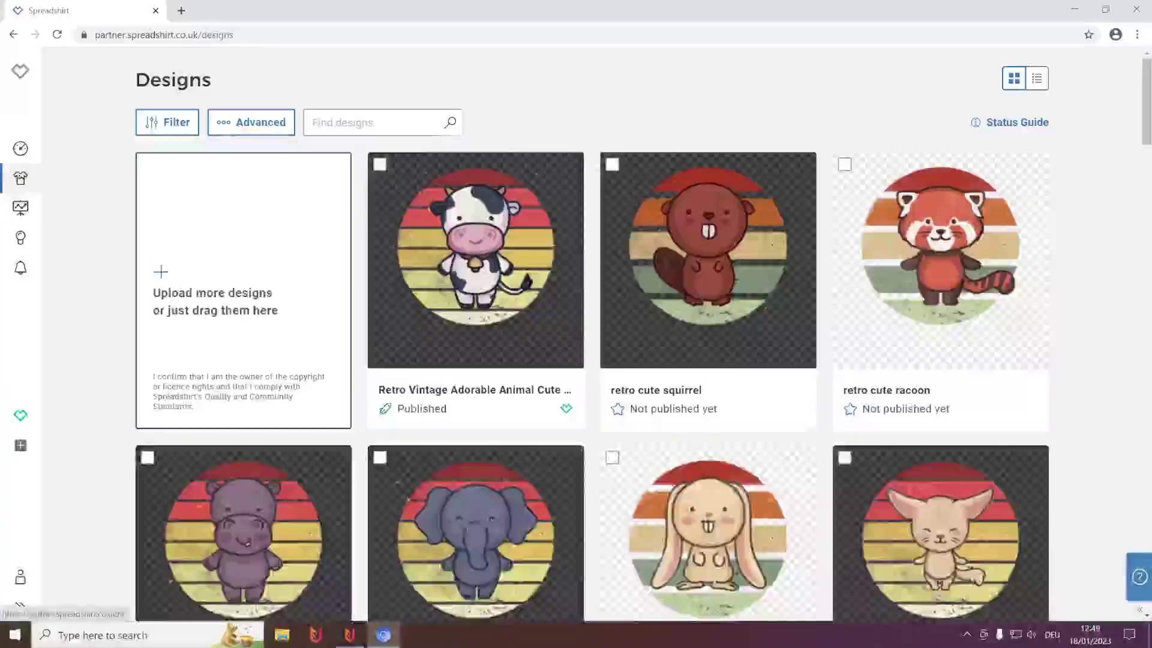
{"action": "left_click", "coordinate": [20, 148]}
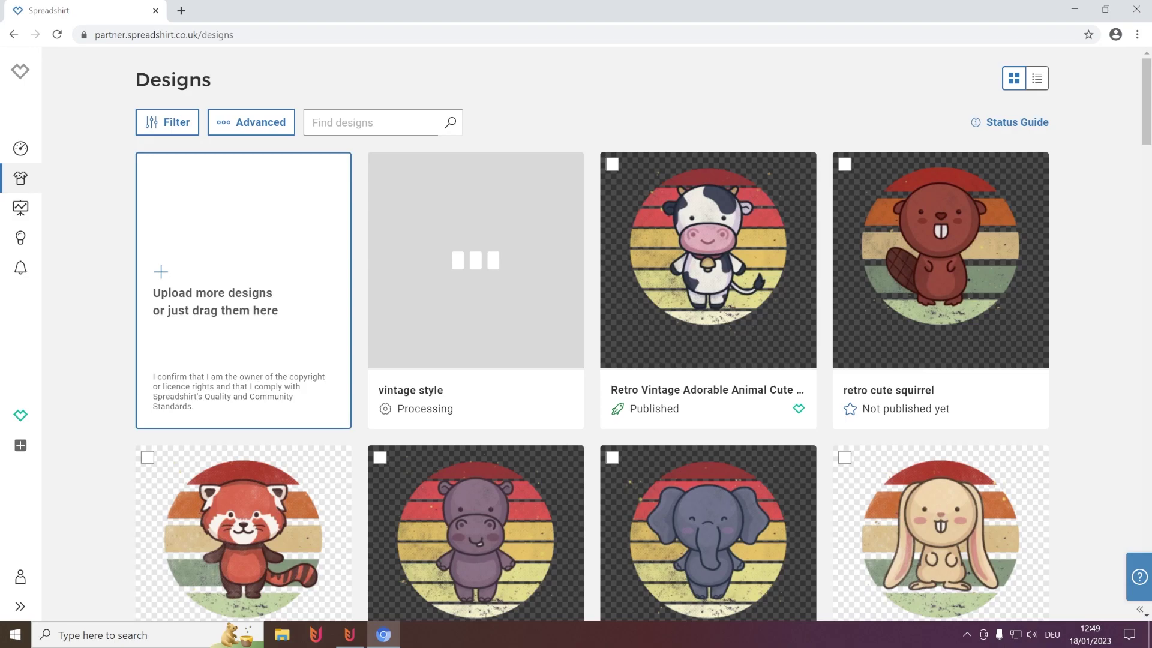
{"action": "left_click", "coordinate": [514, 295]}
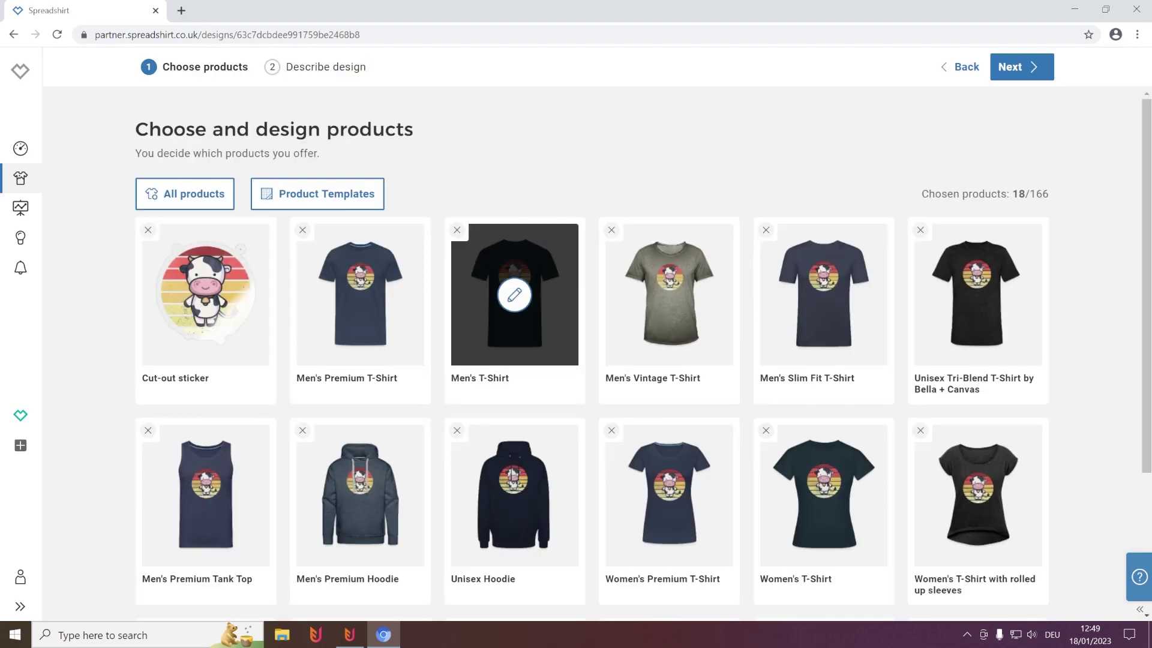
Step: Apply a saved product template to the cow design, raising chosen products from 18 to 86
{"action": "left_click", "coordinate": [318, 194]}
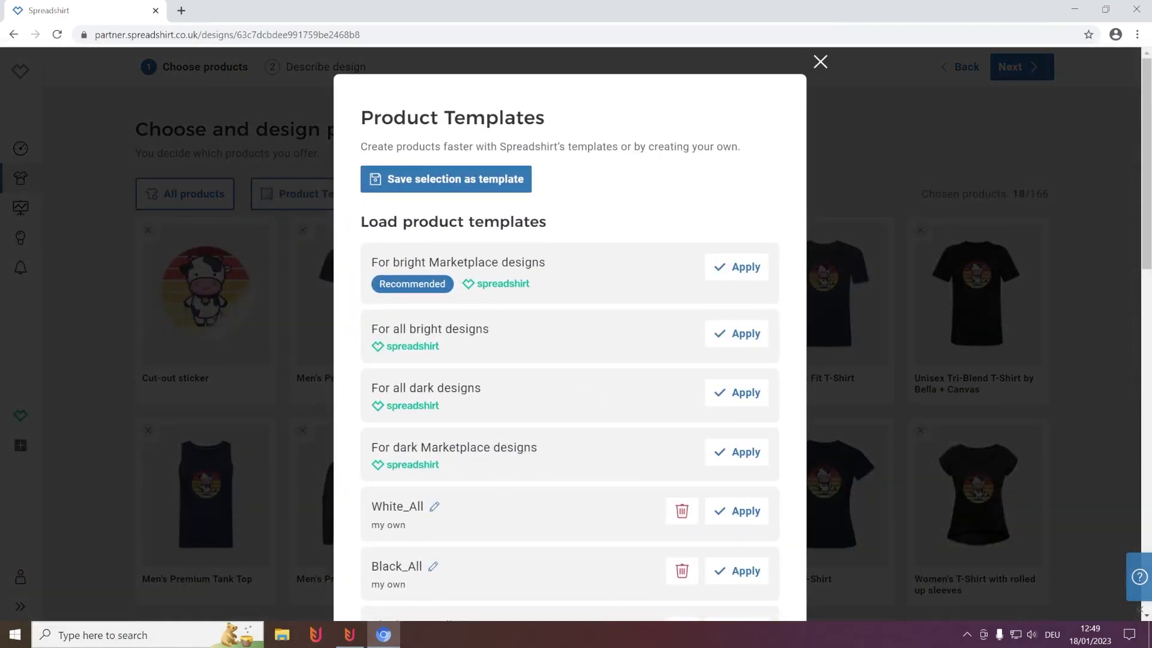
{"action": "left_click", "coordinate": [737, 571]}
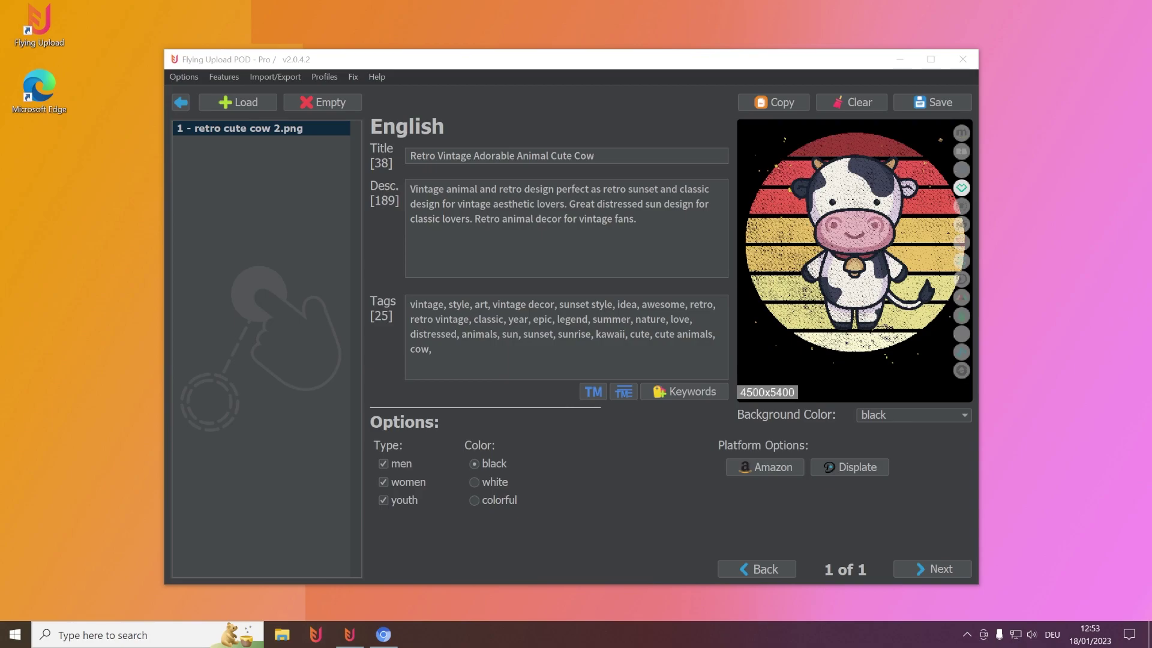
Step: Reopen the Spreadshirt.co.uk Templates settings showing Black_All and move the window right
{"action": "left_click", "coordinate": [172, 75]}
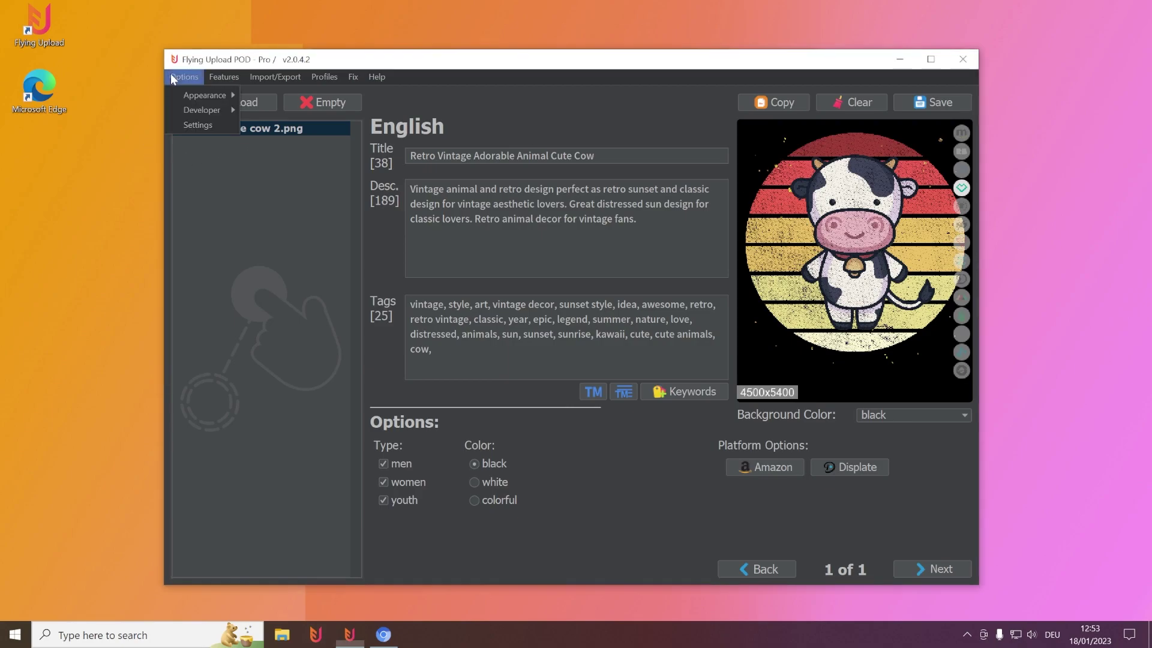
{"action": "left_click", "coordinate": [200, 122]}
{"action": "left_click", "coordinate": [496, 138]}
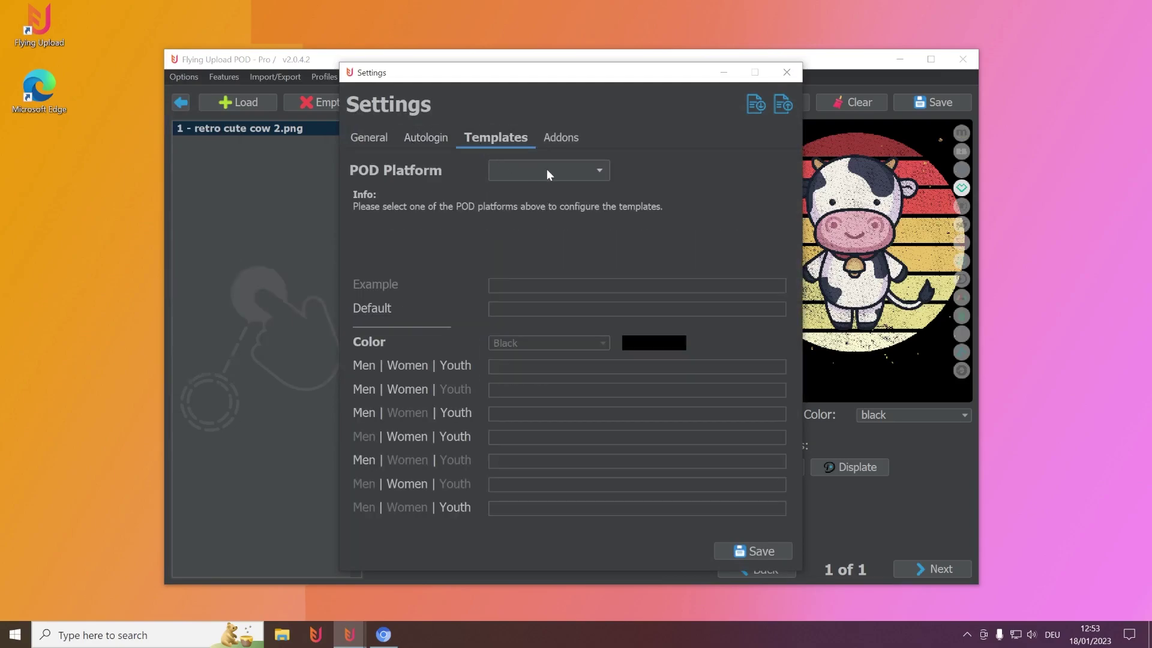
{"action": "left_click", "coordinate": [546, 170]}
{"action": "left_click", "coordinate": [566, 224]}
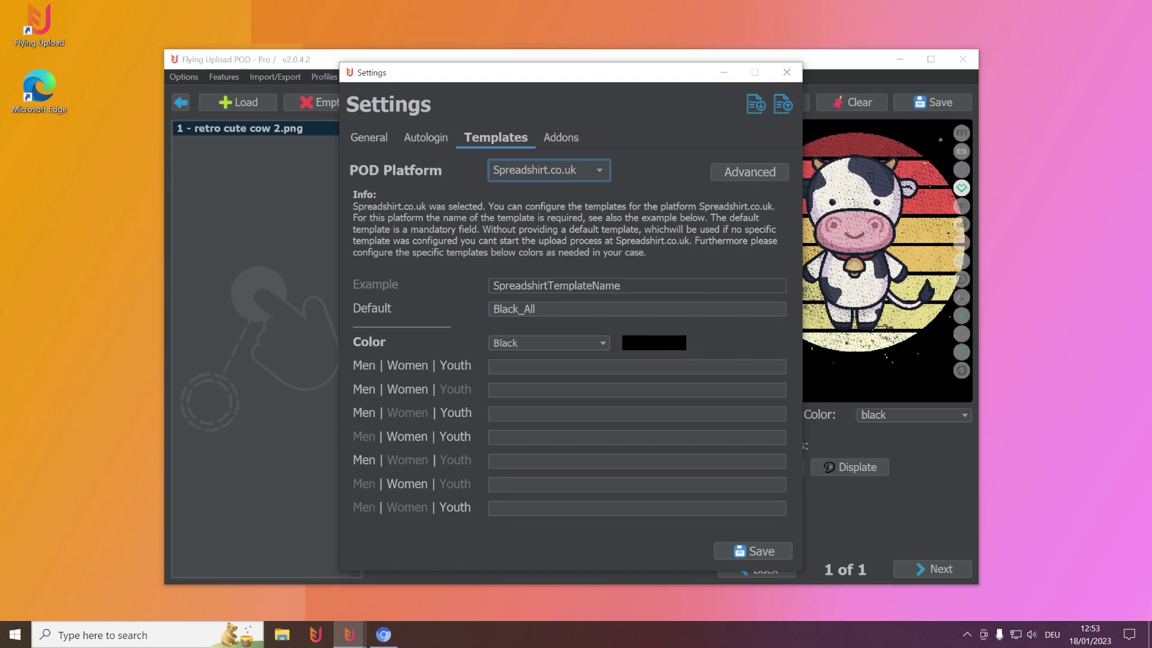
{"action": "left_click_drag", "start_coordinate": [501, 76], "coordinate": [723, 87]}
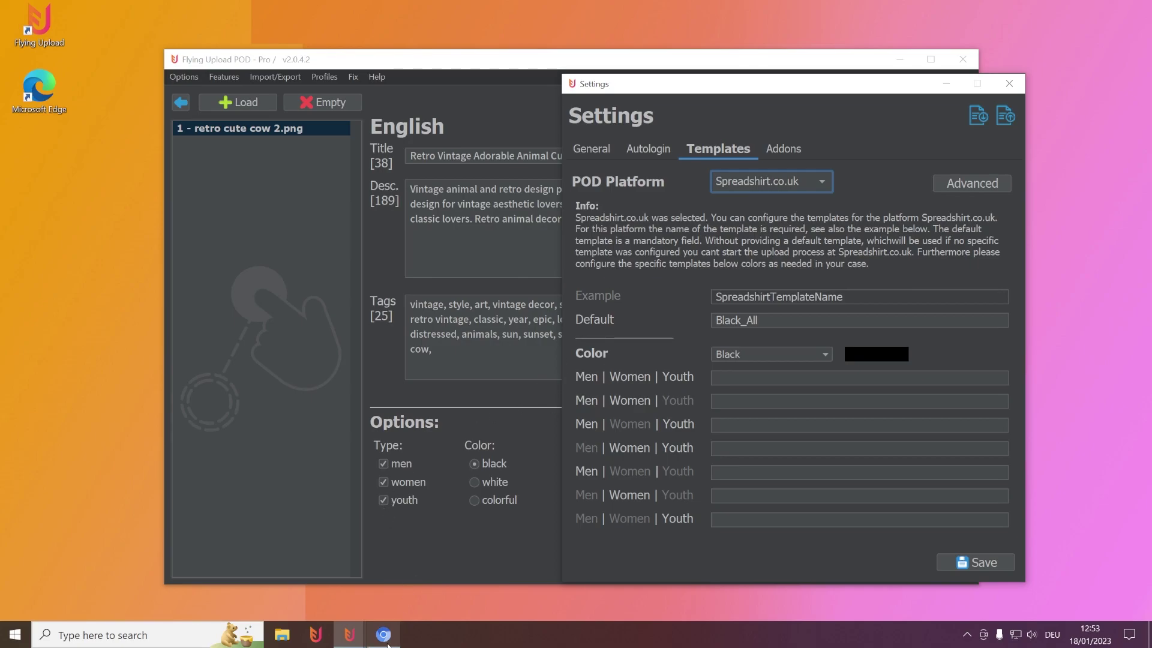
Step: Copy Black_Men_AdultOnly from Spreadshirt's product templates list, then return to Flying Upload's template settings
{"action": "left_click", "coordinate": [384, 634]}
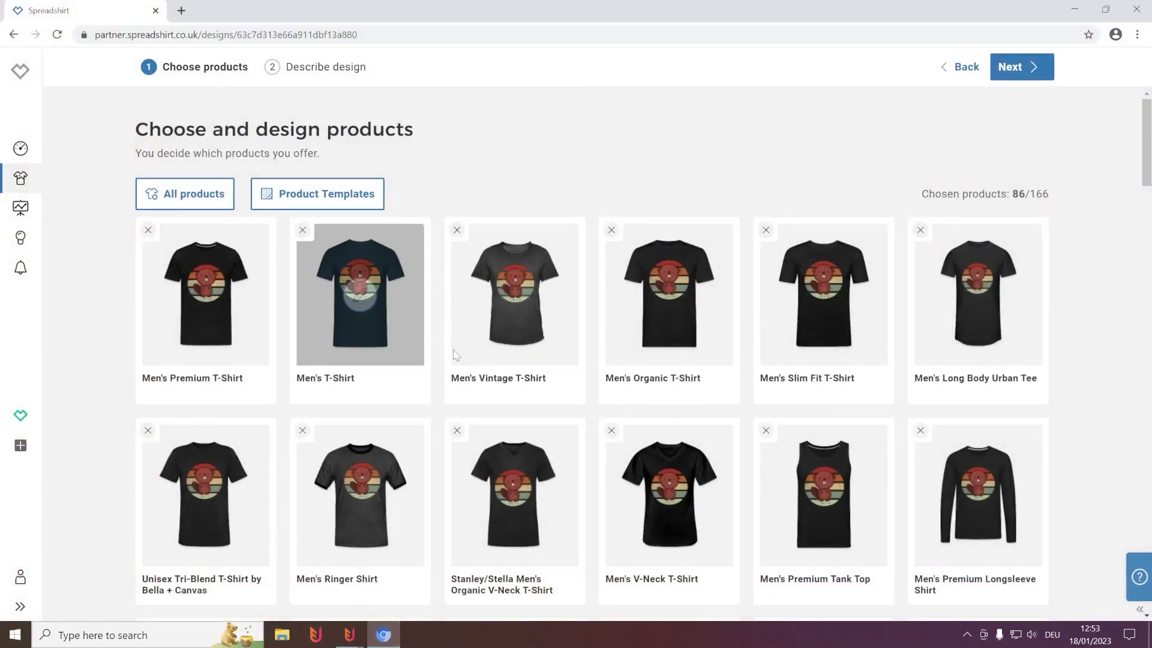
{"action": "left_click", "coordinate": [356, 201]}
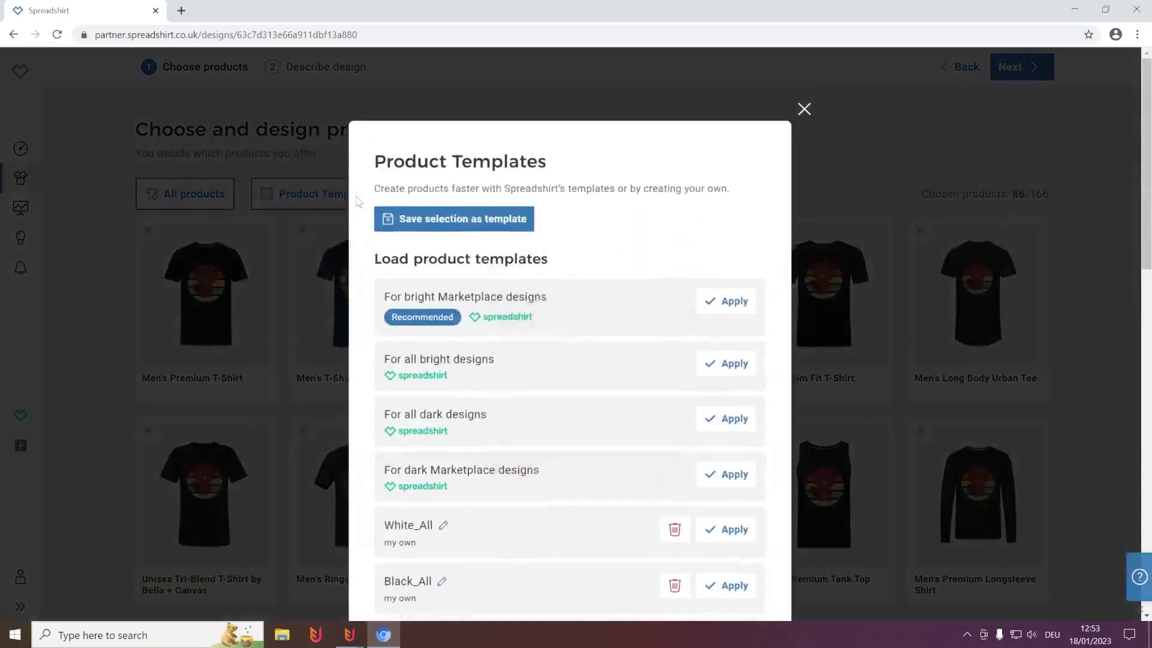
{"action": "scroll", "coordinate": [481, 342], "scroll_direction": "down", "scroll_amount": 3}
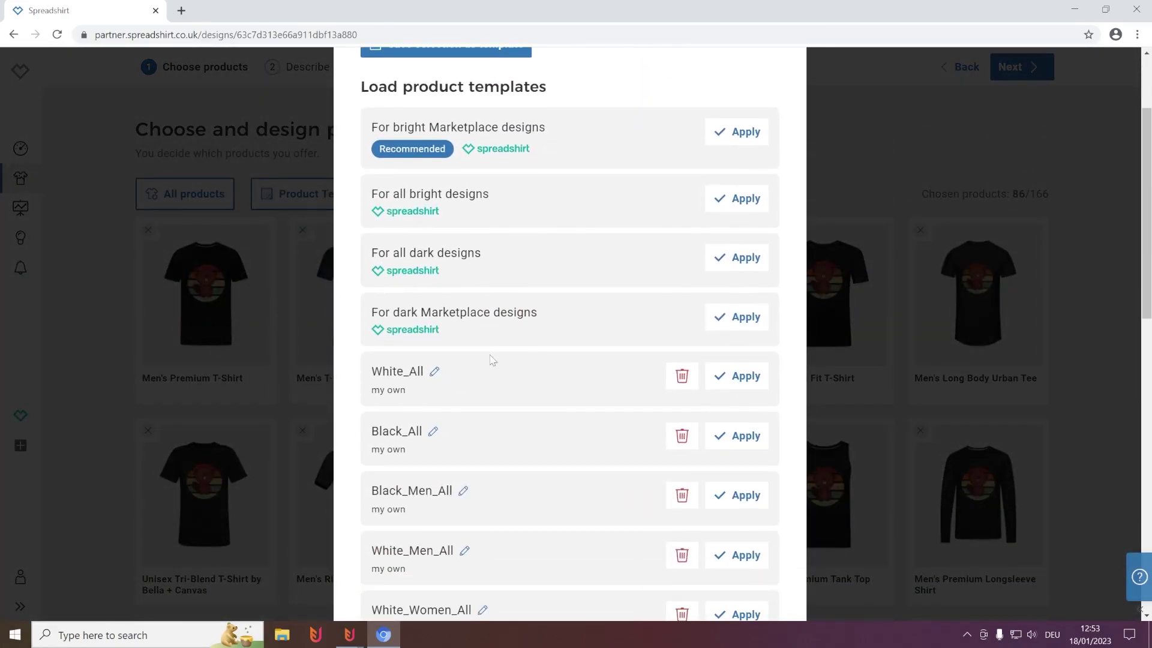
{"action": "scroll", "coordinate": [492, 351], "scroll_direction": "down", "scroll_amount": 2}
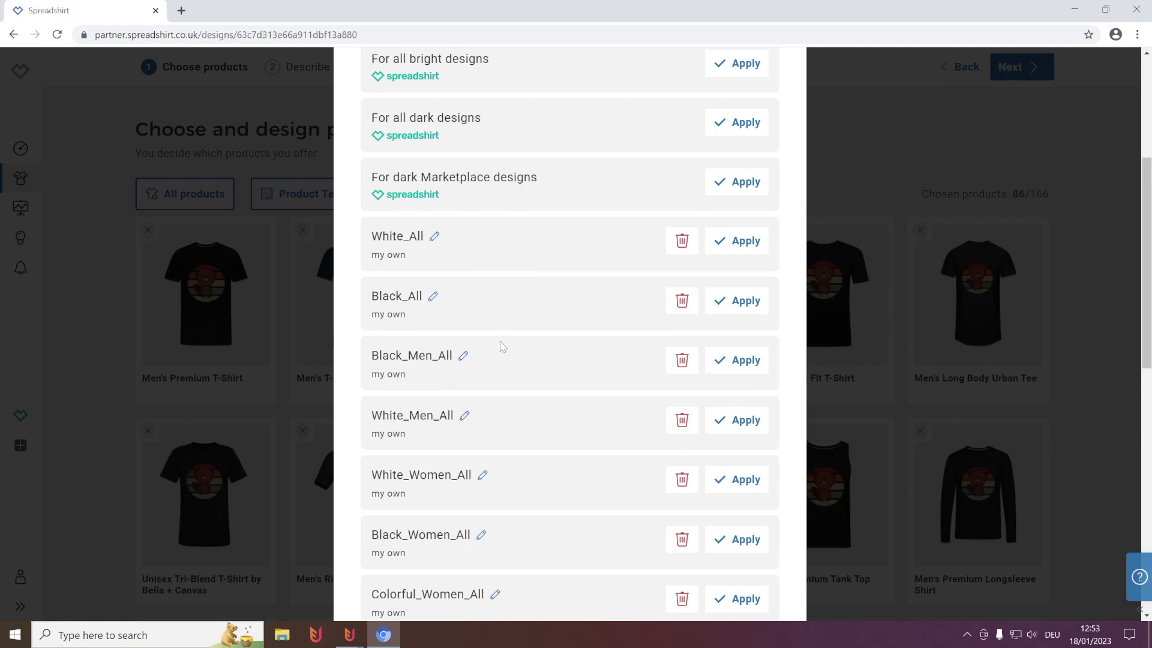
{"action": "scroll", "coordinate": [503, 347], "scroll_direction": "down", "scroll_amount": 3}
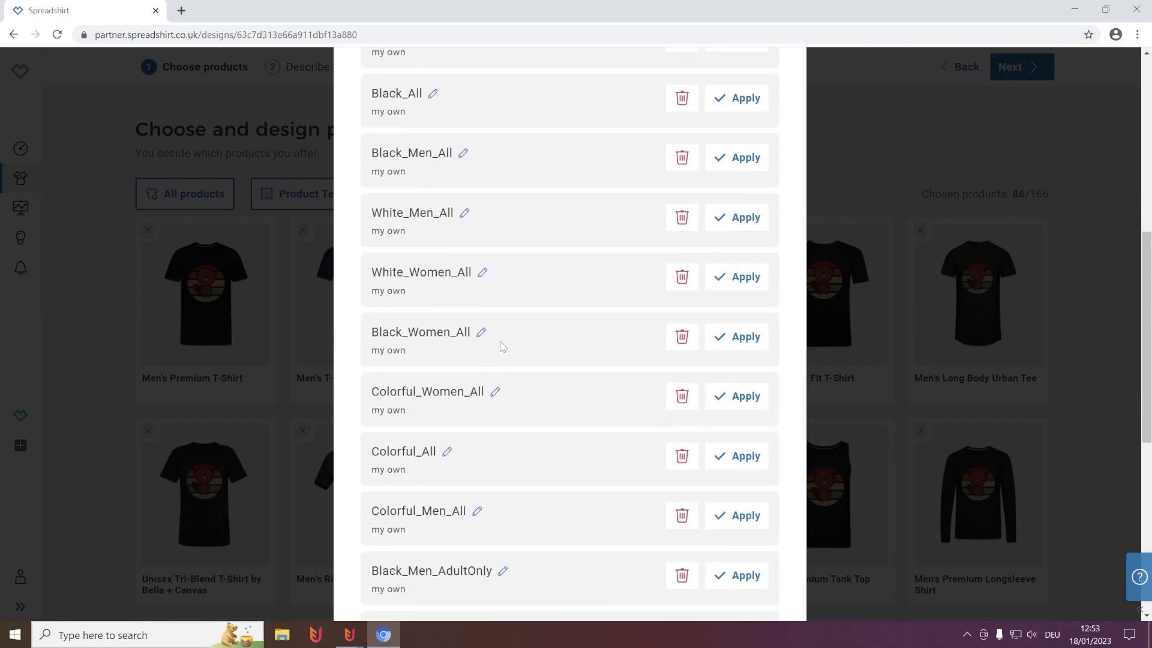
{"action": "scroll", "coordinate": [502, 347], "scroll_direction": "down", "scroll_amount": 1}
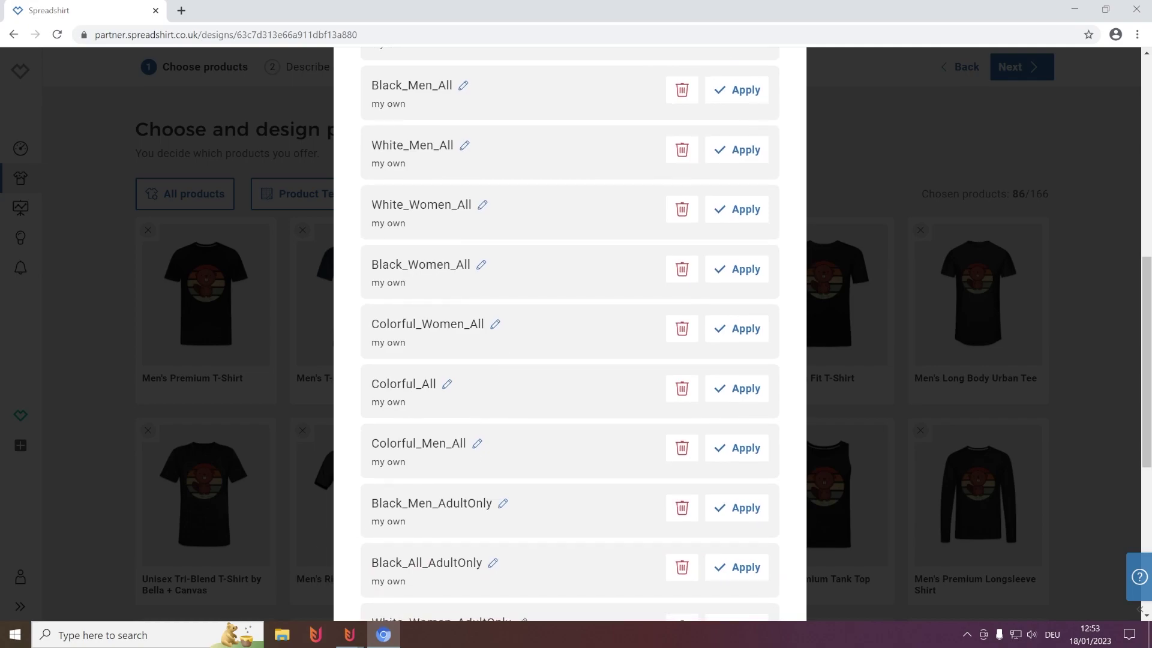
{"action": "left_click_drag", "start_coordinate": [371, 504], "coordinate": [493, 504]}
{"action": "key", "text": "ctrl+c"}
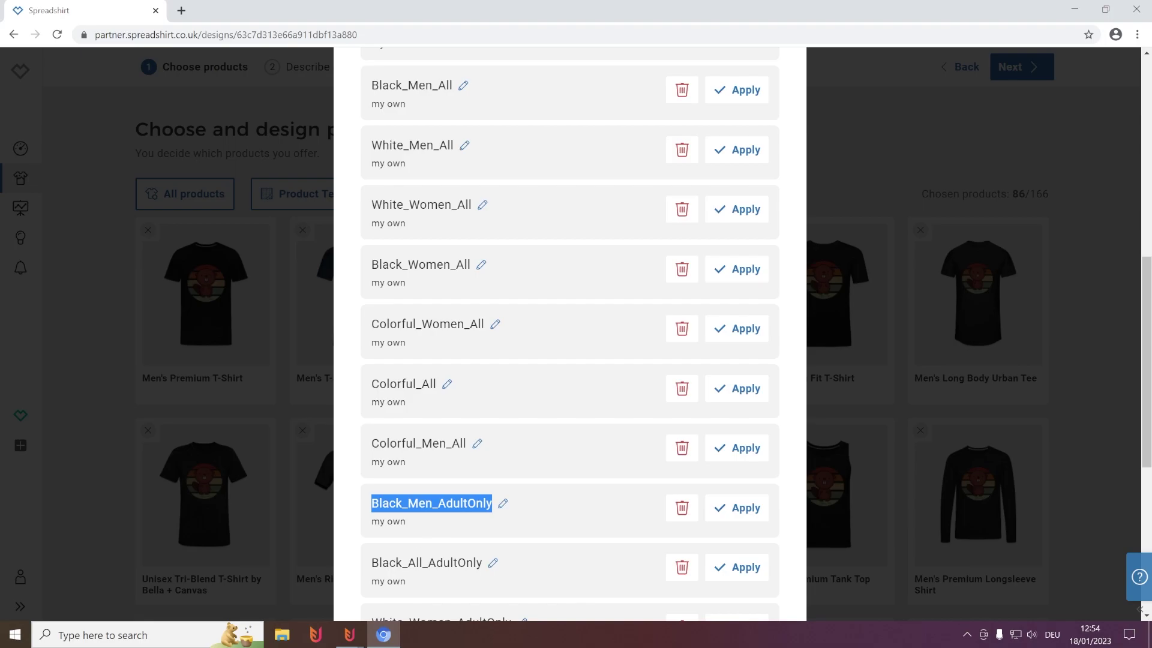
{"action": "left_click", "coordinate": [349, 635]}
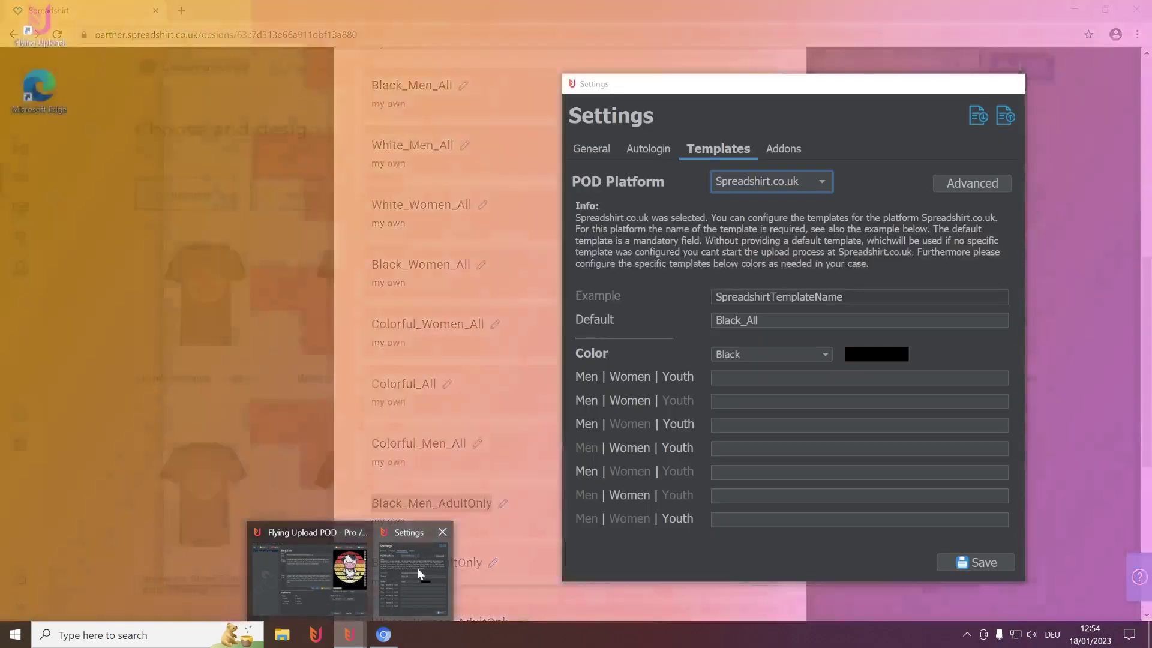
{"action": "left_click", "coordinate": [417, 567]}
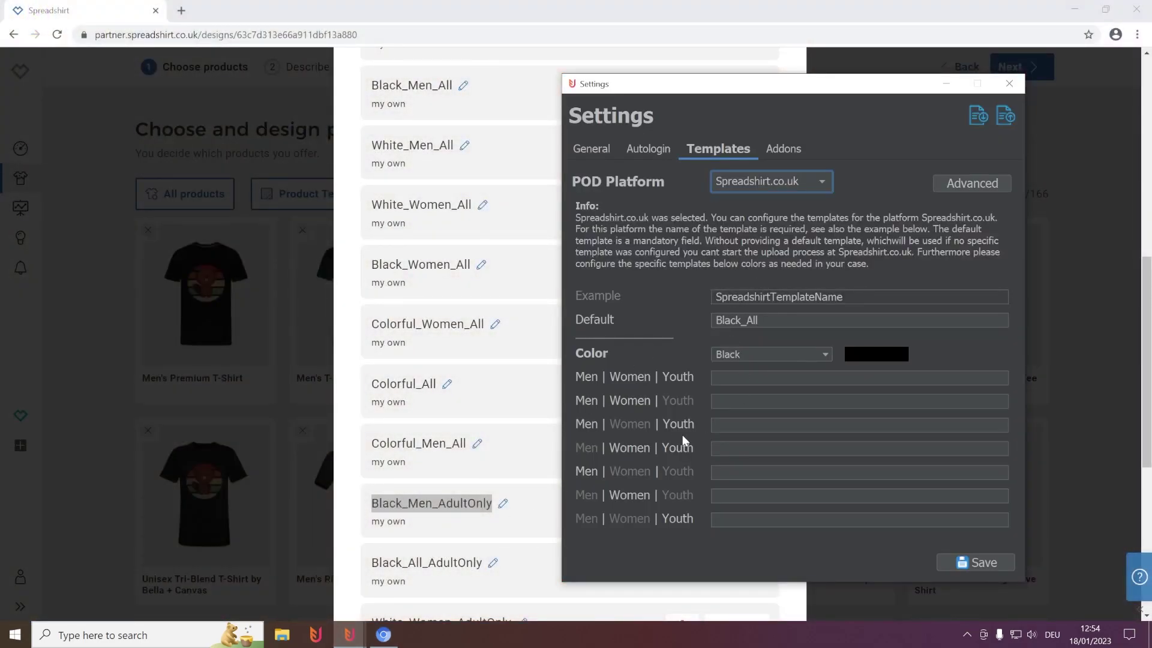
Step: Paste Black_Men_AdultOnly into the men-only template field and save the template settings
{"action": "left_click", "coordinate": [710, 468]}
{"action": "key", "text": "ctrl+v"}
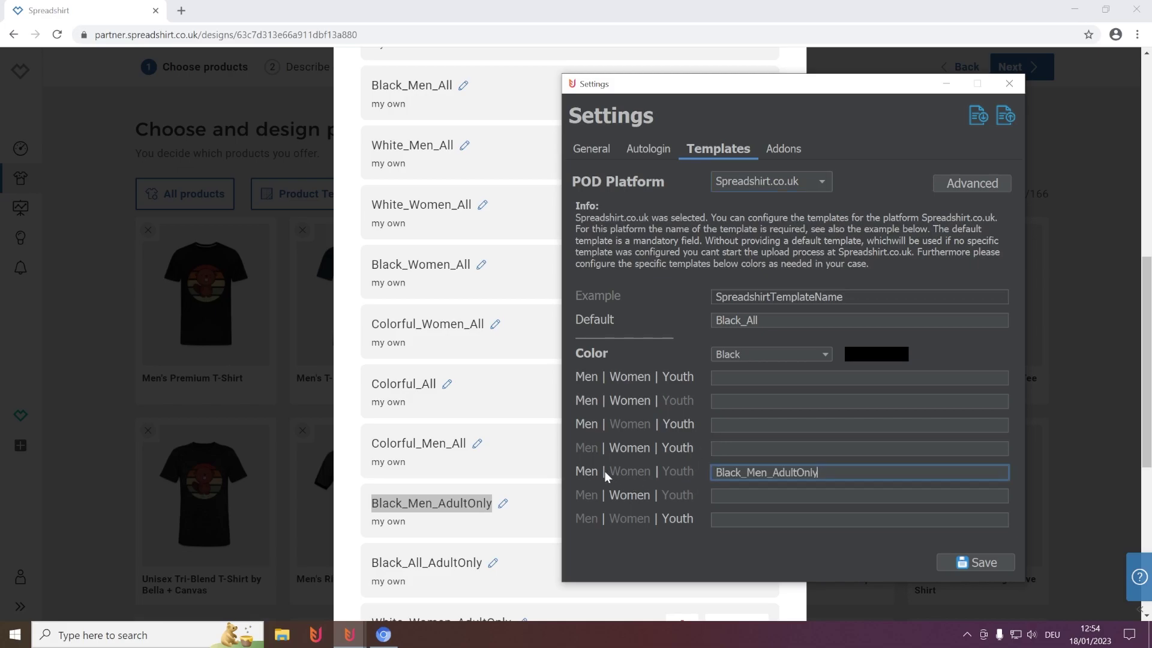
{"action": "left_click", "coordinate": [981, 565]}
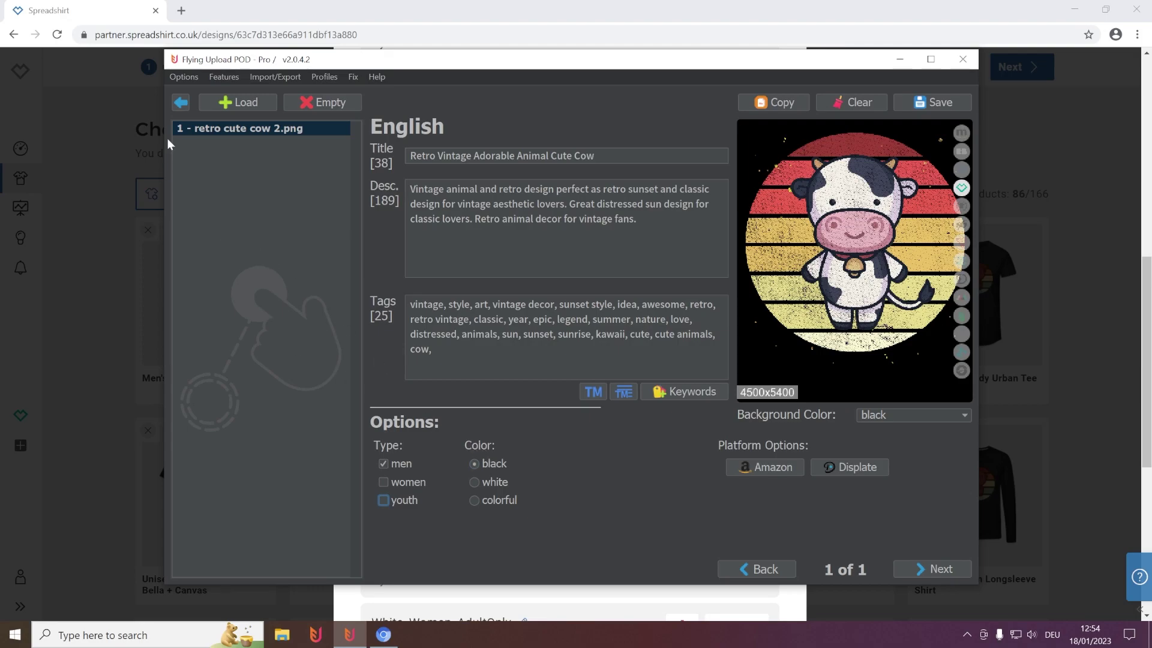
Step: Reopen the Templates settings for Spreadshirt.co.uk via Options > Settings
{"action": "left_click", "coordinate": [184, 78]}
{"action": "left_click", "coordinate": [211, 118]}
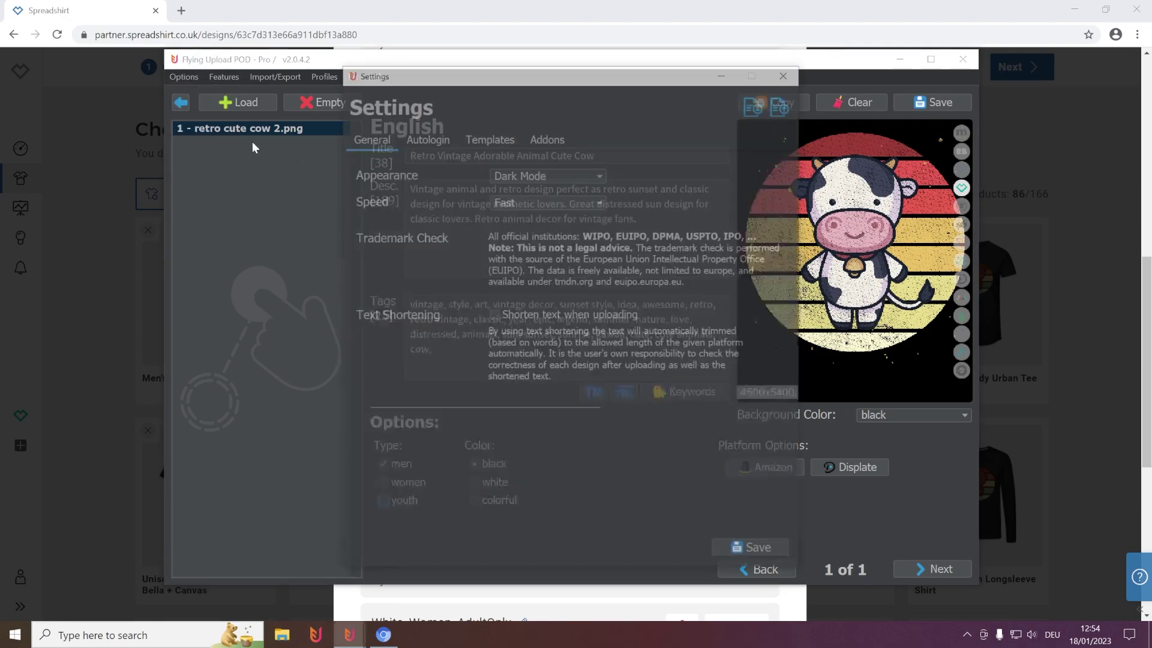
{"action": "left_click", "coordinate": [488, 138]}
{"action": "left_click", "coordinate": [520, 169]}
{"action": "left_click", "coordinate": [540, 224]}
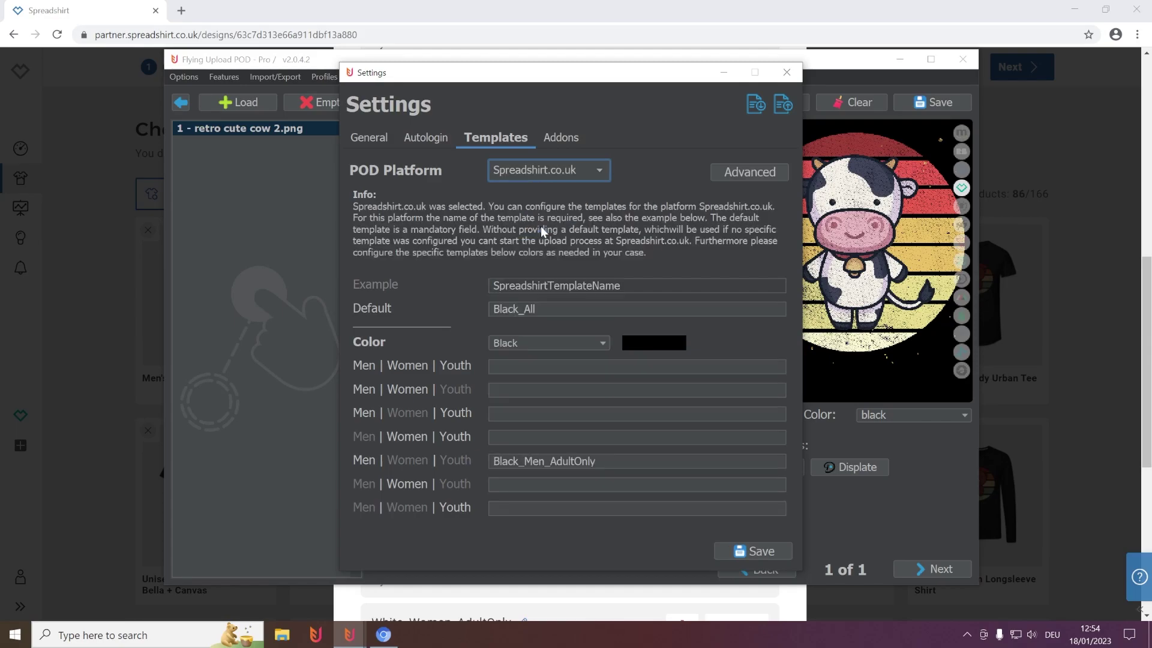
{"action": "left_click_drag", "start_coordinate": [538, 88], "coordinate": [756, 108]}
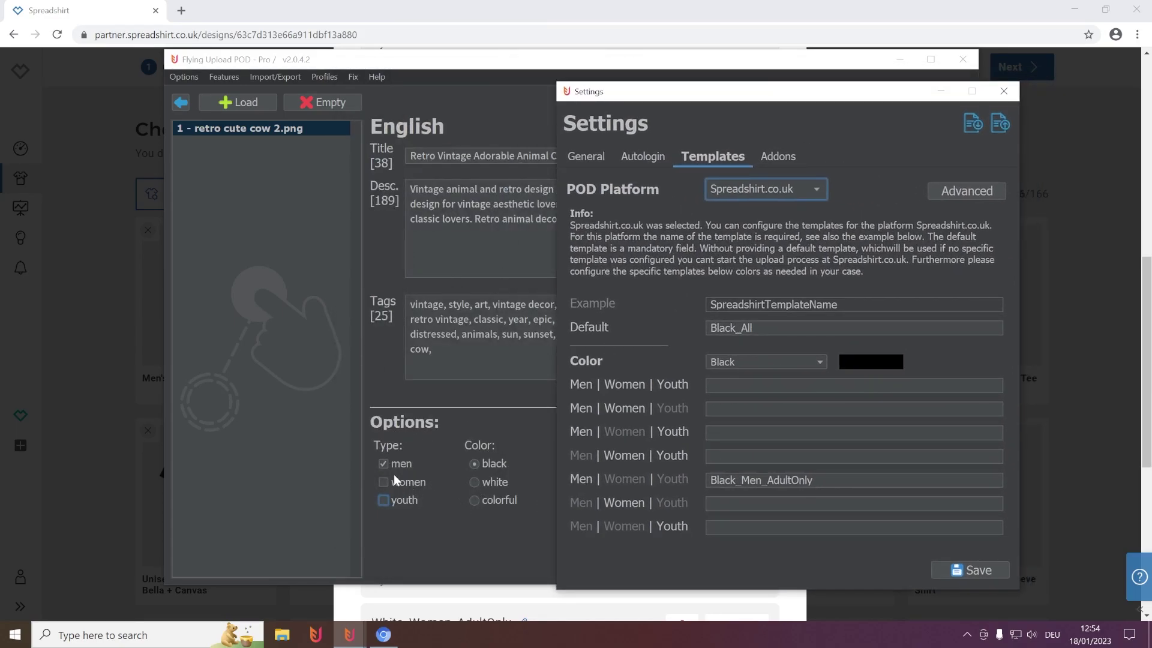
Step: Keep Black as the template colour, clear the Black_Men_AdultOnly entry, and select the Black_All default
{"action": "left_click", "coordinate": [774, 362]}
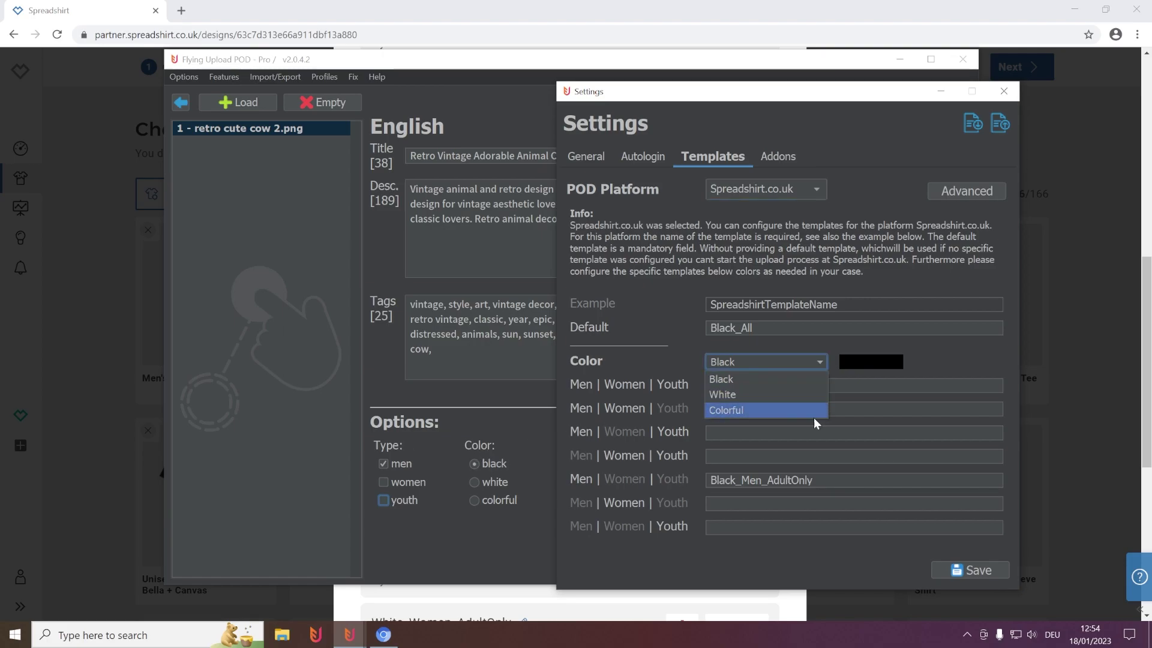
{"action": "left_click", "coordinate": [959, 357]}
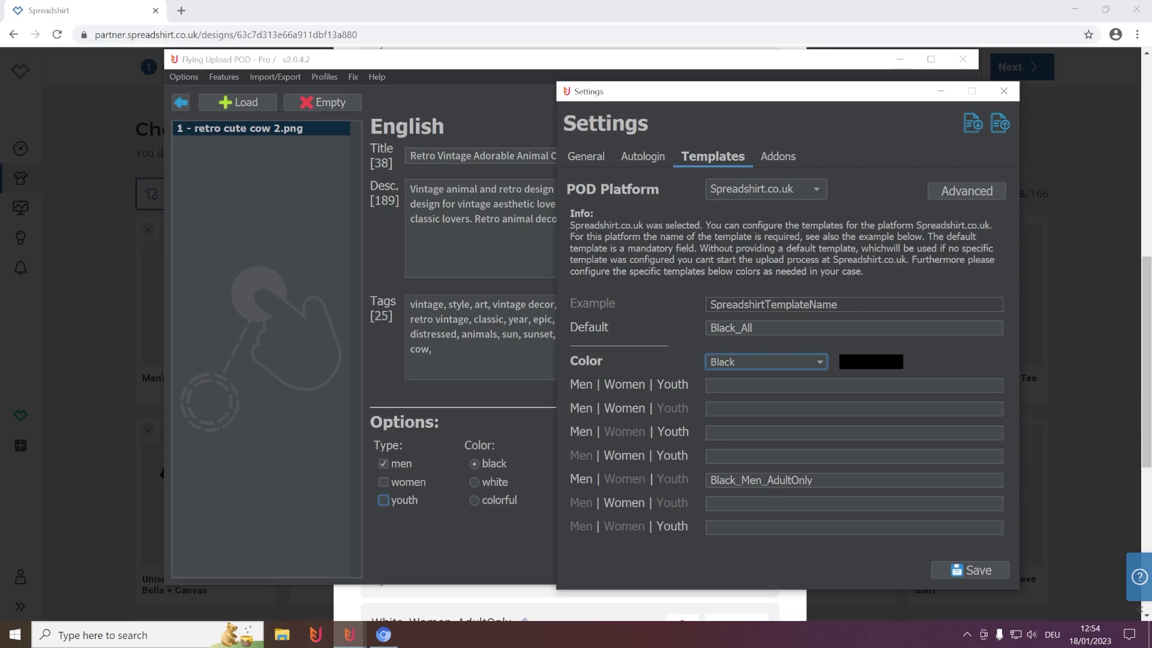
{"action": "key", "text": "shift+Tab"}
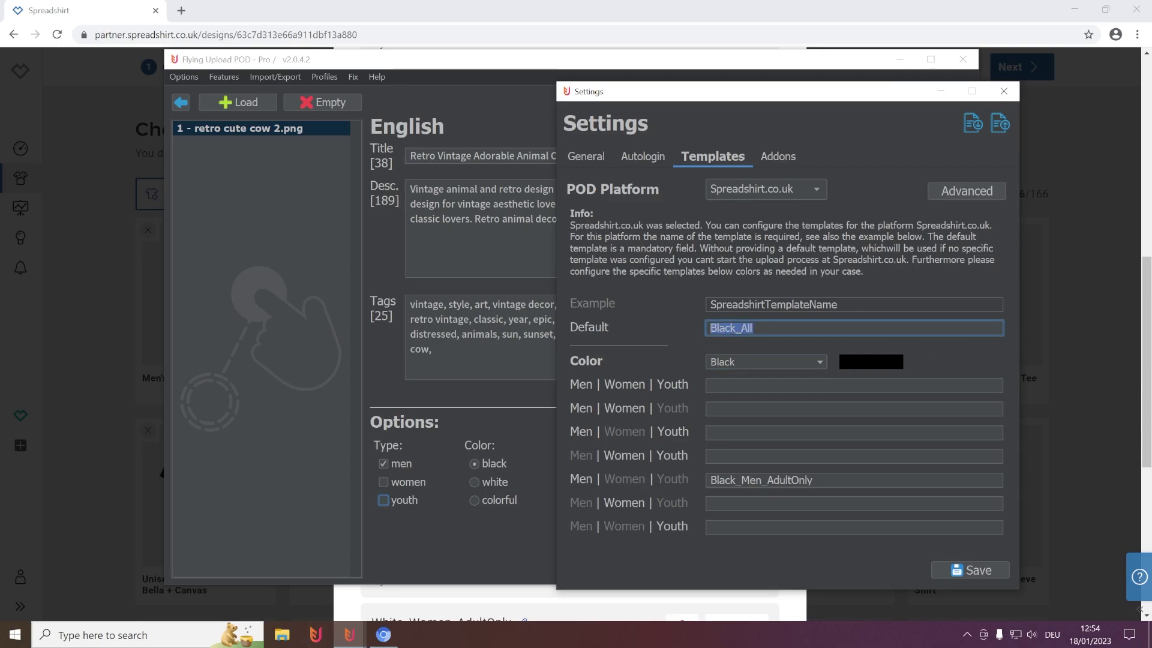
{"action": "key", "text": "Tab"}
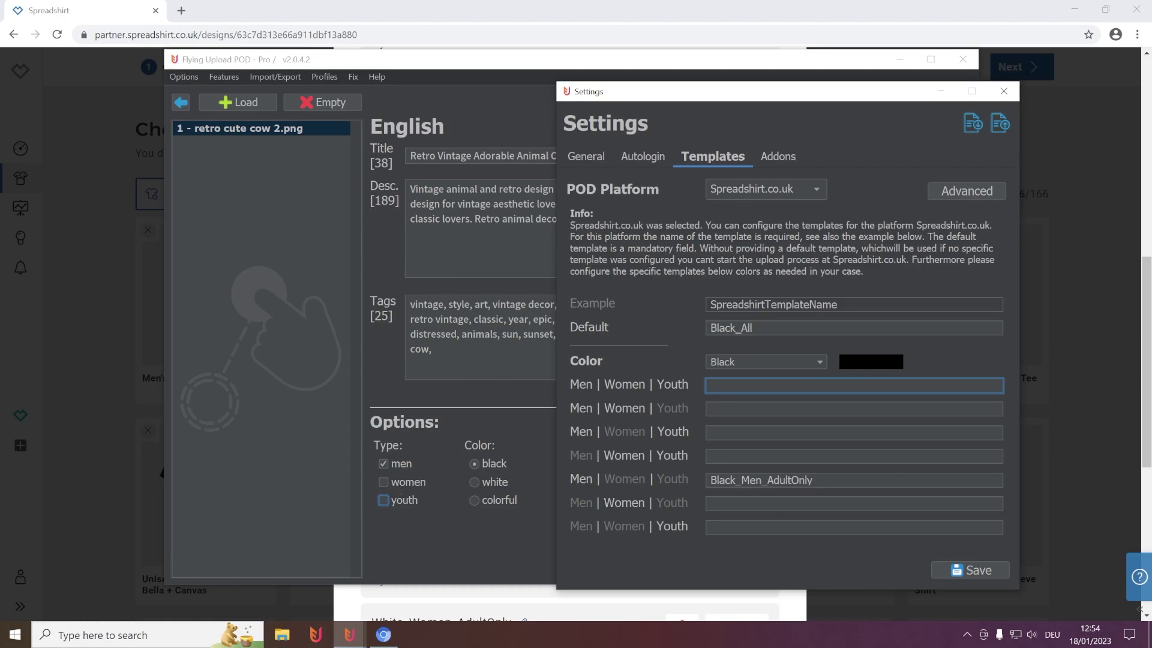
{"action": "key", "text": "Tab"}
{"action": "key", "text": "Tab"}
{"action": "key", "text": "Tab"}
{"action": "key", "text": "Tab"}
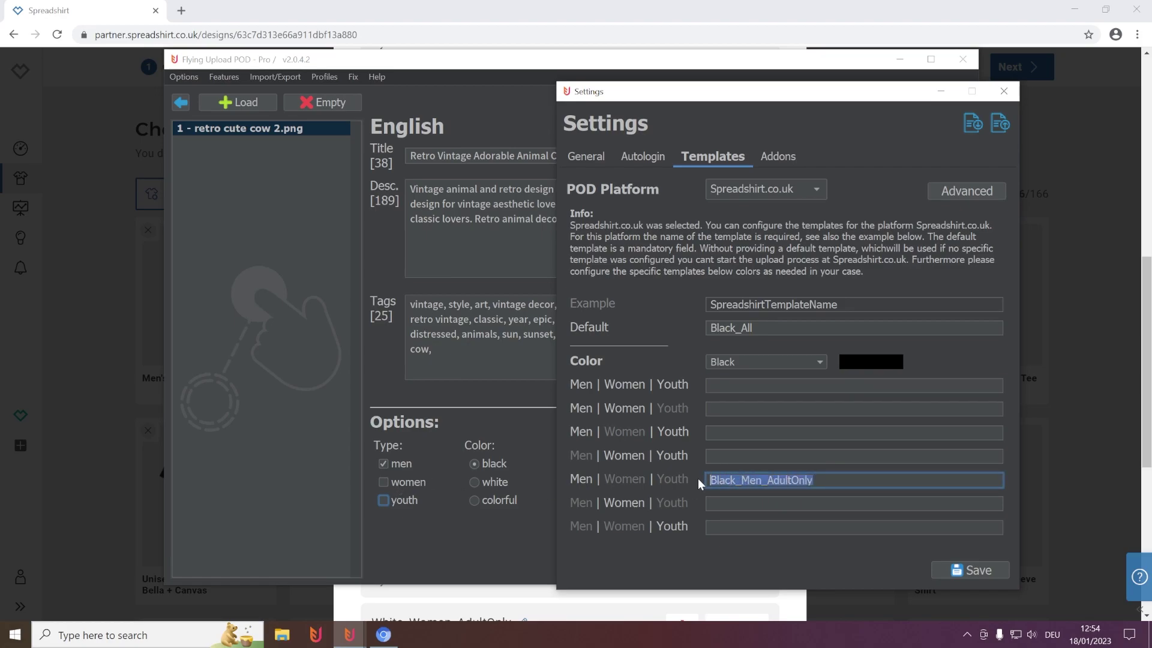
{"action": "key", "text": "Delete"}
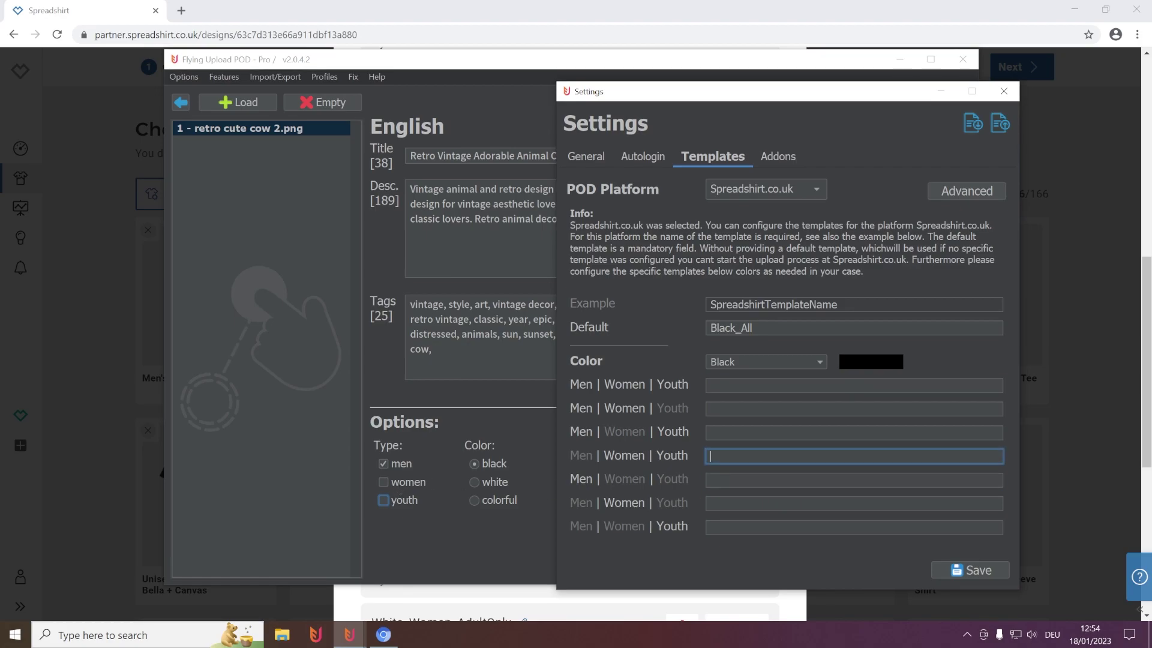
{"action": "double_click", "coordinate": [731, 329]}
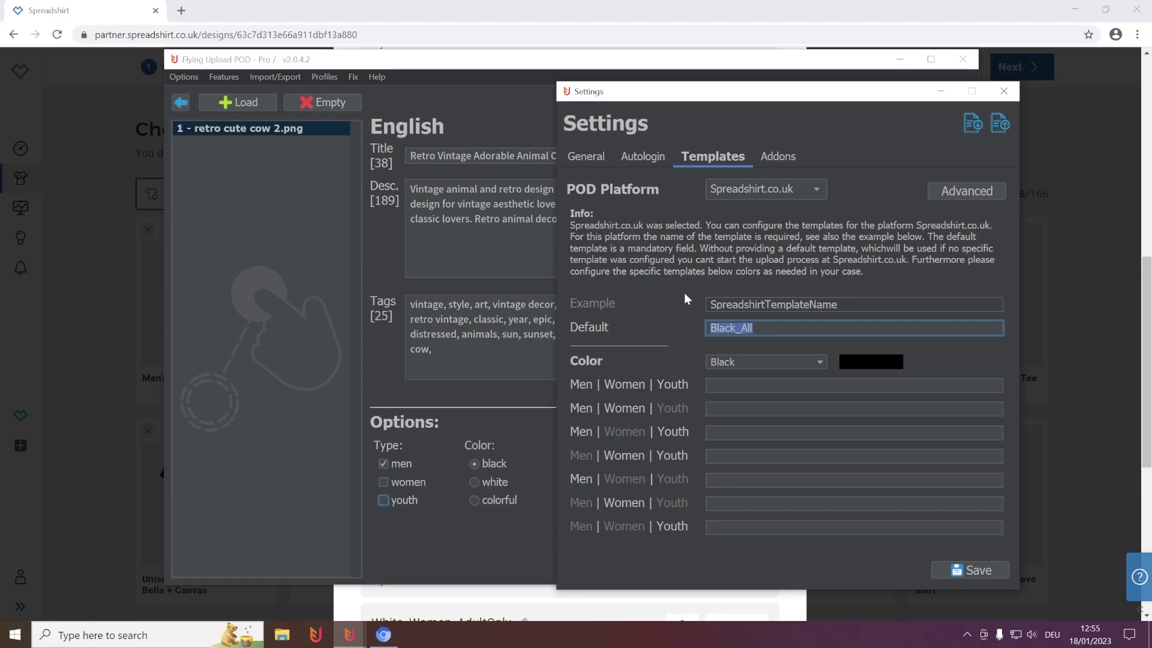
Step: Reveal the advanced Spreadshirt options and focus the specific Spreadshops name field
{"action": "left_click", "coordinate": [978, 190]}
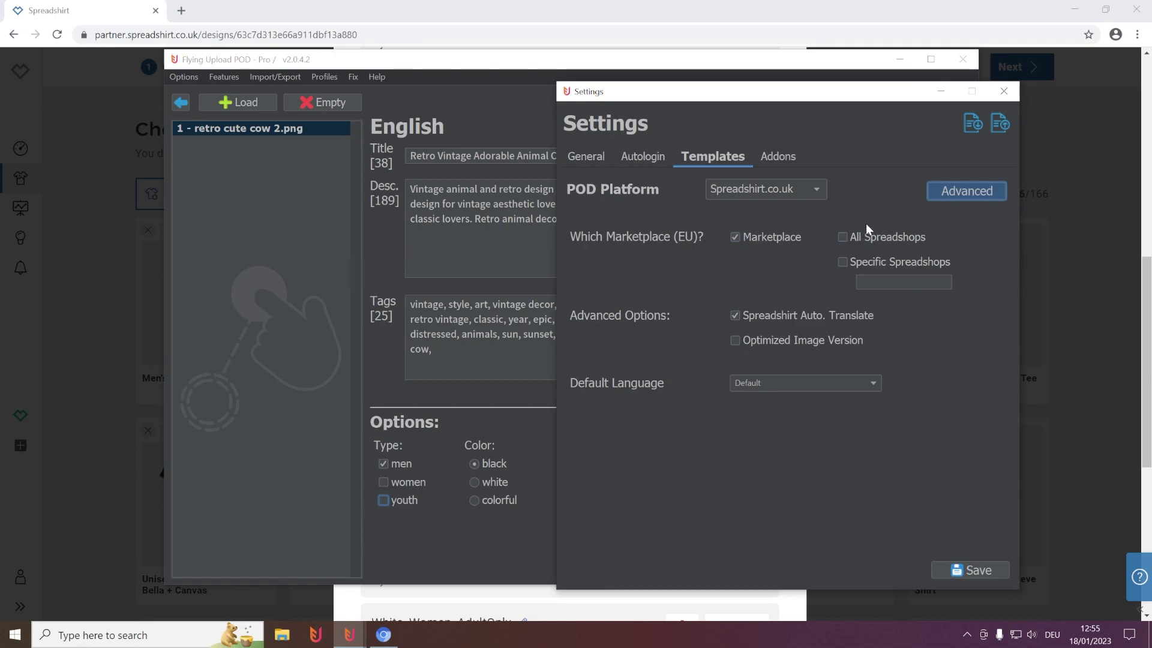
{"action": "left_click", "coordinate": [907, 282]}
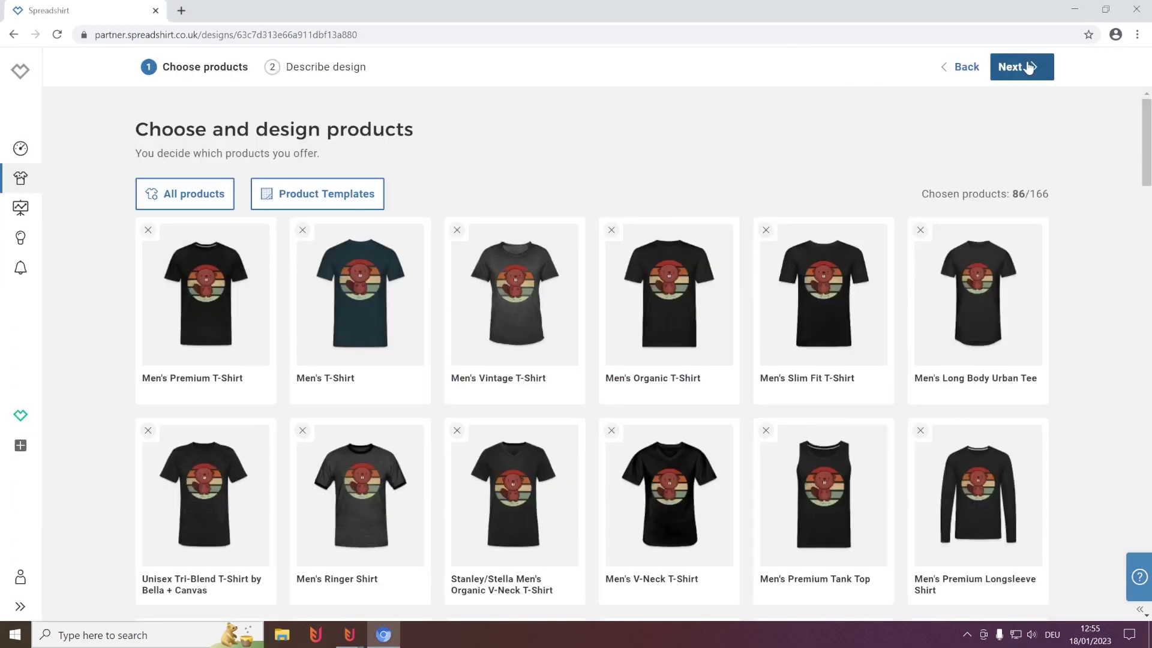
Step: Advance to Describe design, leave automatic language translation on, and return to the uploader's settings
{"action": "left_click", "coordinate": [1015, 66]}
{"action": "left_click", "coordinate": [252, 205]}
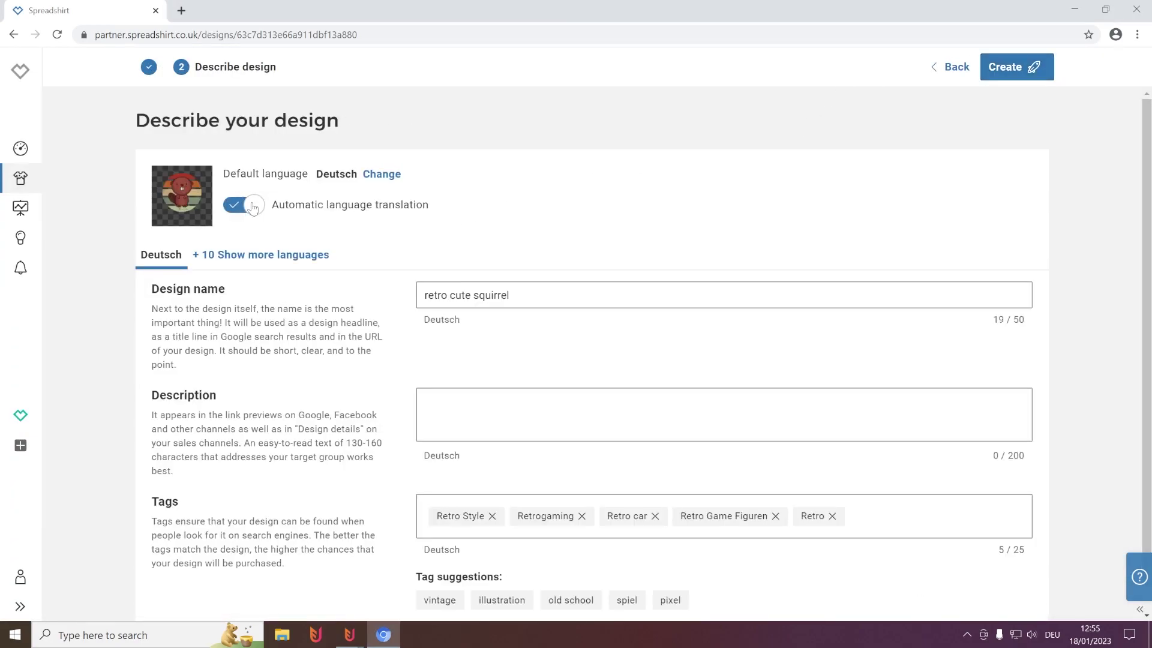
{"action": "left_click", "coordinate": [252, 206]}
{"action": "double_click", "coordinate": [252, 205]}
{"action": "left_click", "coordinate": [252, 206]}
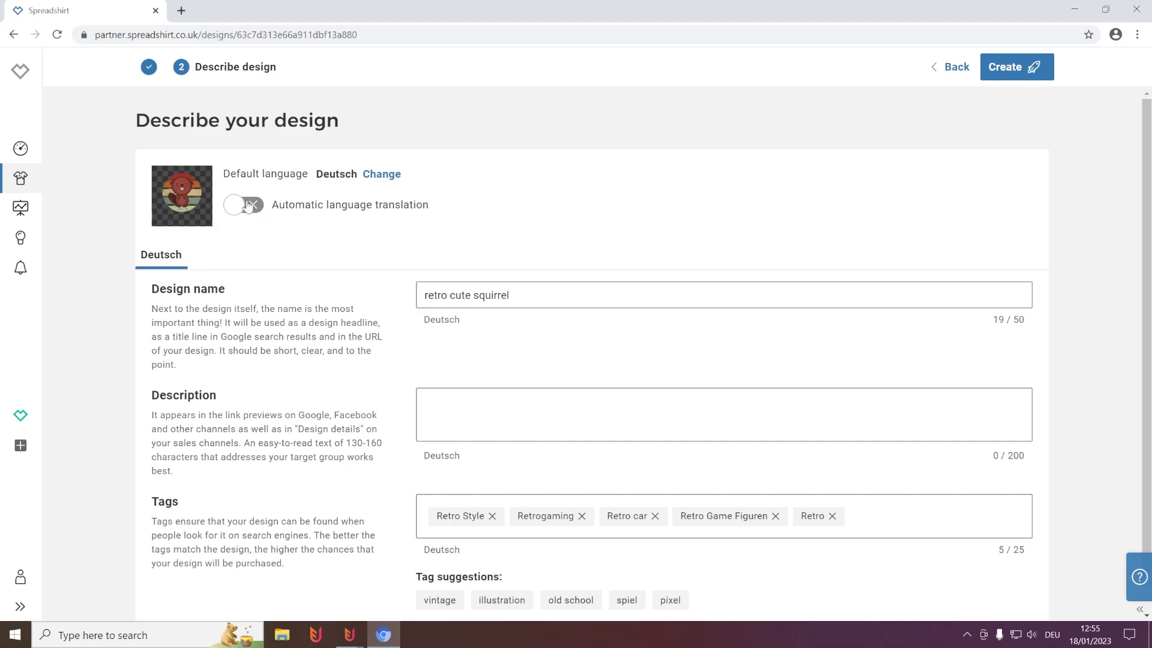
{"action": "left_click", "coordinate": [247, 206]}
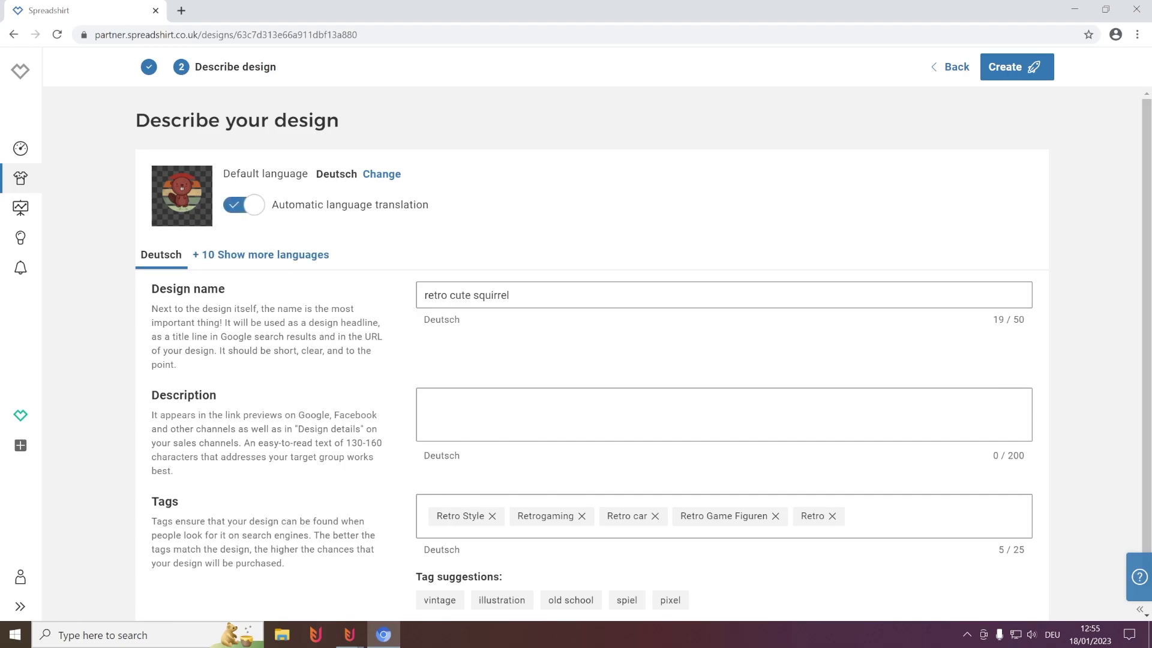
{"action": "left_click", "coordinate": [353, 631]}
{"action": "left_click", "coordinate": [427, 568]}
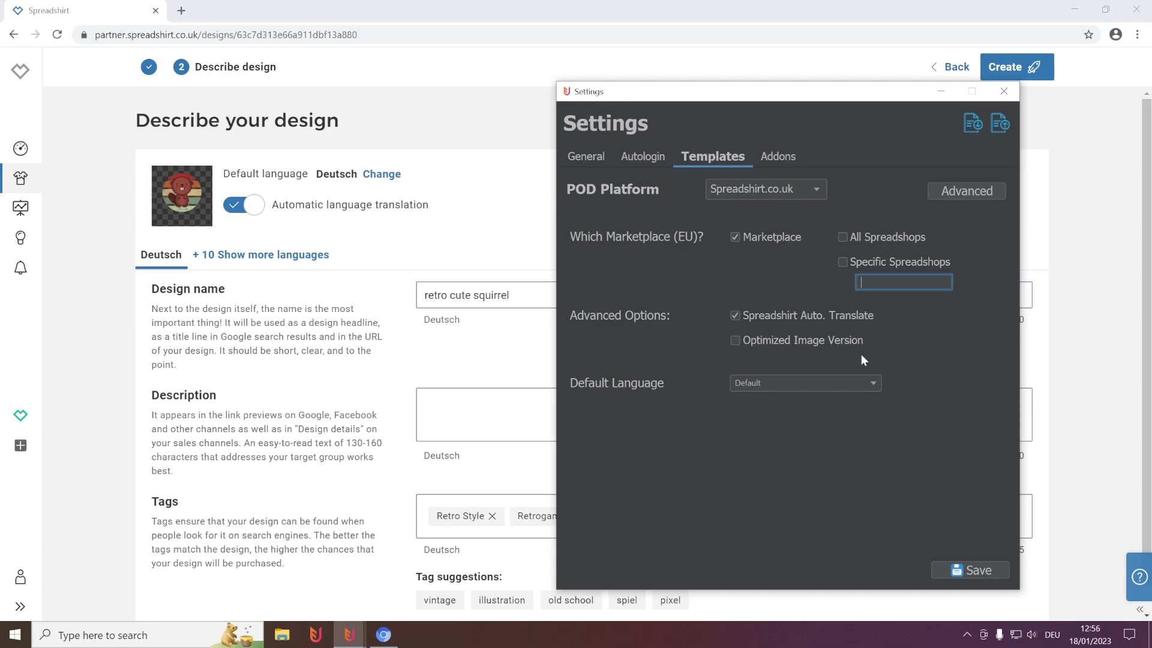
Step: Set Flying Upload POD's default language to English
{"action": "left_click", "coordinate": [758, 384]}
{"action": "left_click", "coordinate": [674, 365]}
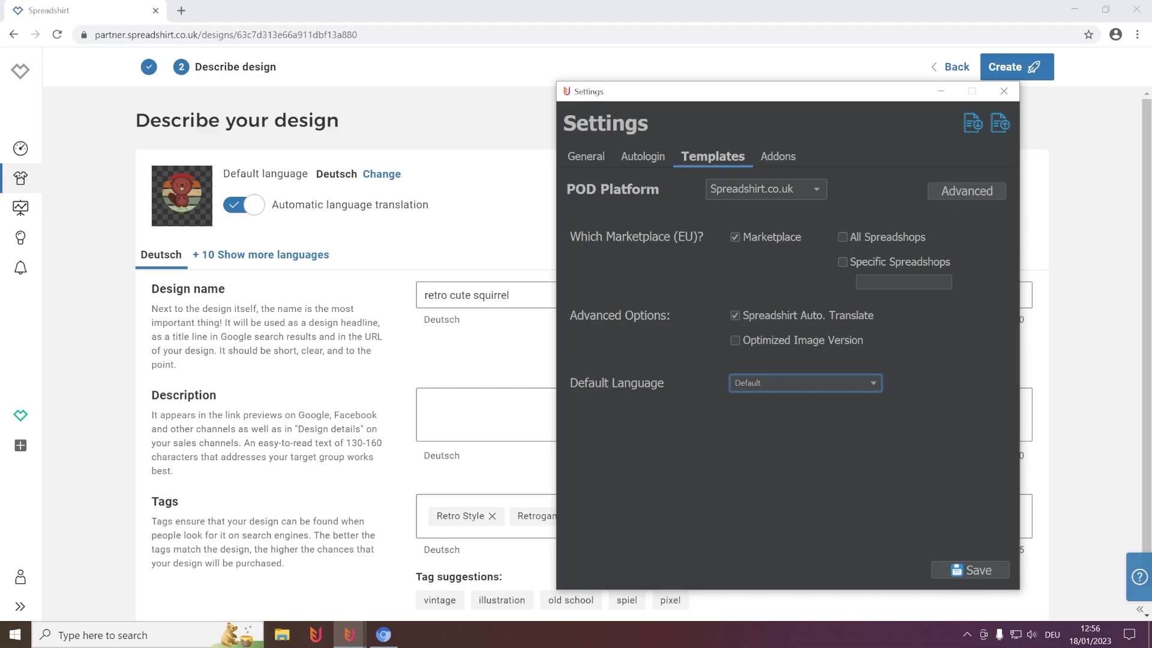
{"action": "left_click", "coordinate": [486, 295]}
{"action": "left_click", "coordinate": [769, 379]}
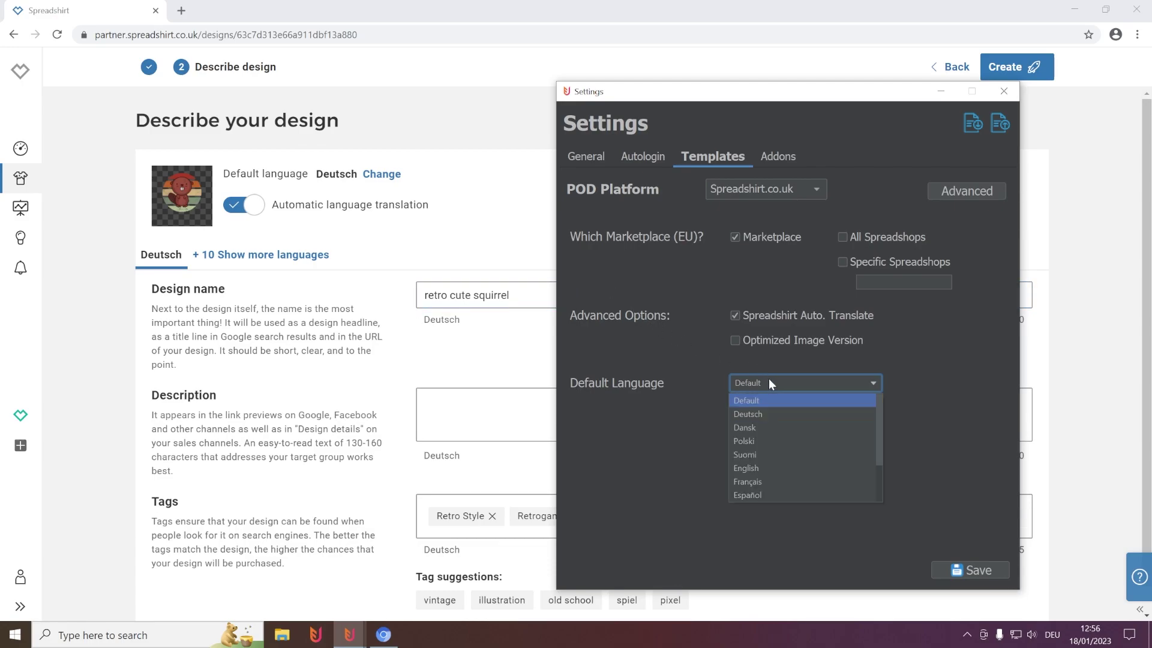
{"action": "left_click", "coordinate": [755, 469]}
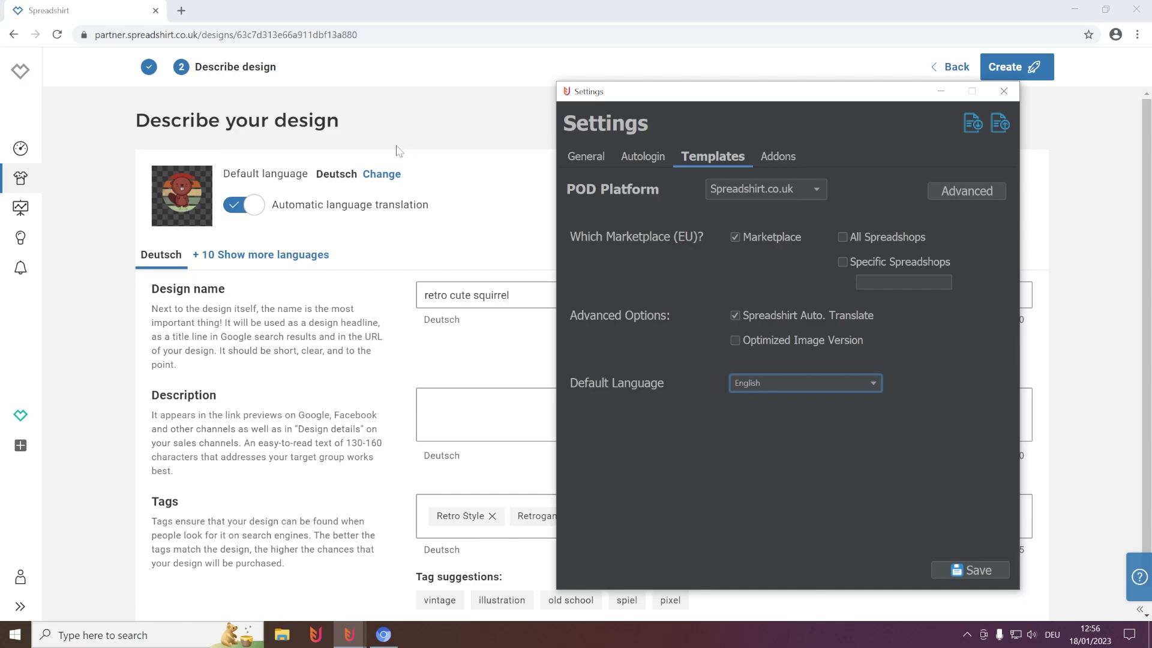
Step: Make English the source language of the Spreadshirt design and apply it
{"action": "left_click", "coordinate": [389, 180]}
{"action": "left_click", "coordinate": [381, 174]}
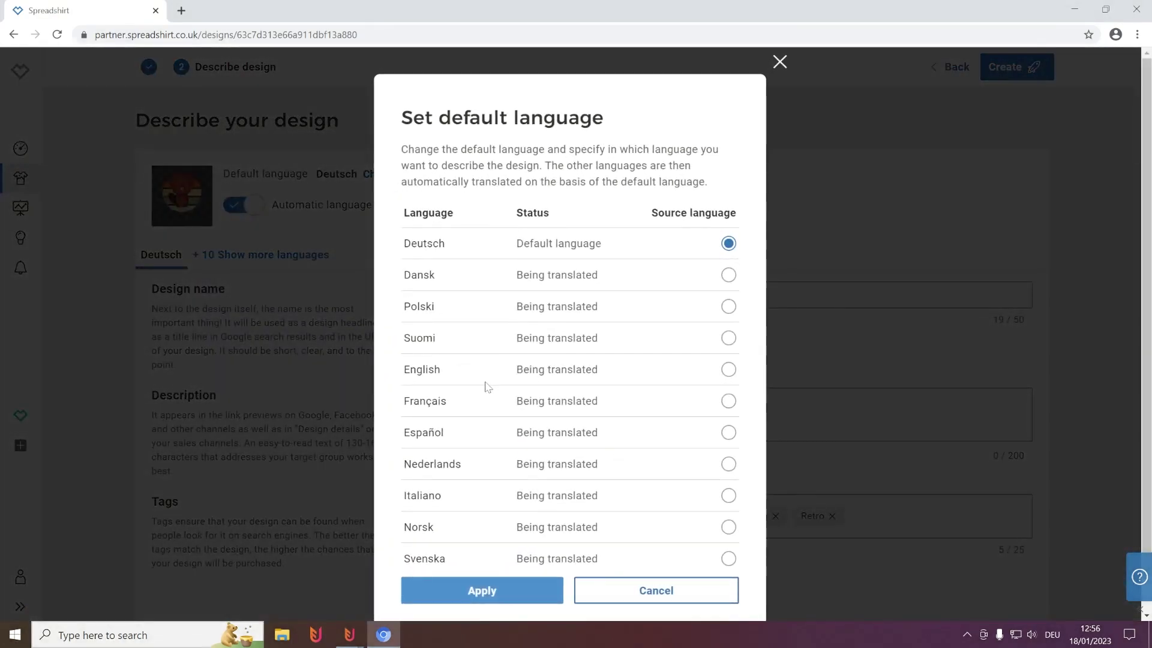
{"action": "left_click", "coordinate": [729, 370]}
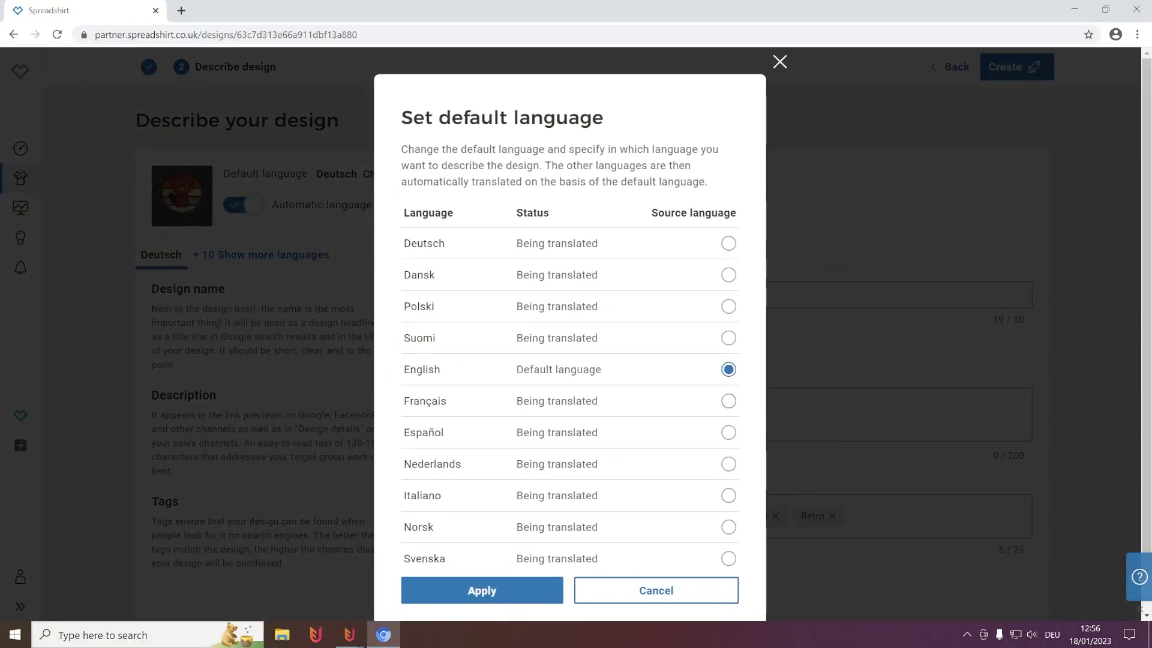
{"action": "left_click", "coordinate": [483, 591]}
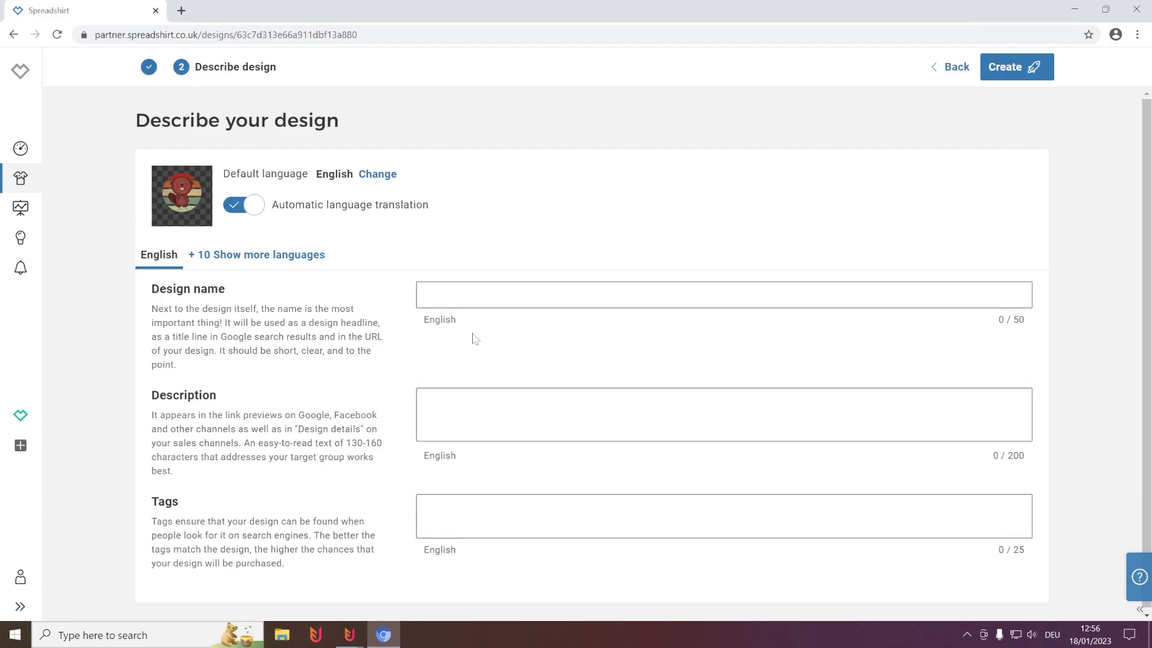
Step: Change Flying Upload POD's default language to Français in the settings window
{"action": "mouse_move", "coordinate": [349, 634]}
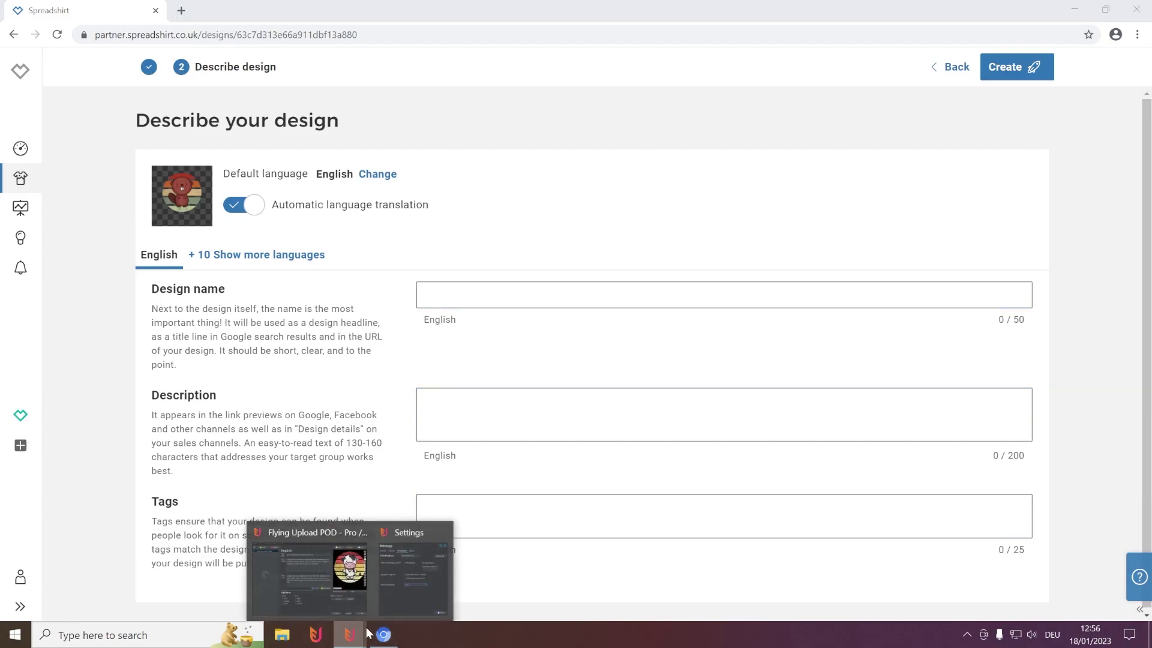
{"action": "left_click", "coordinate": [416, 575]}
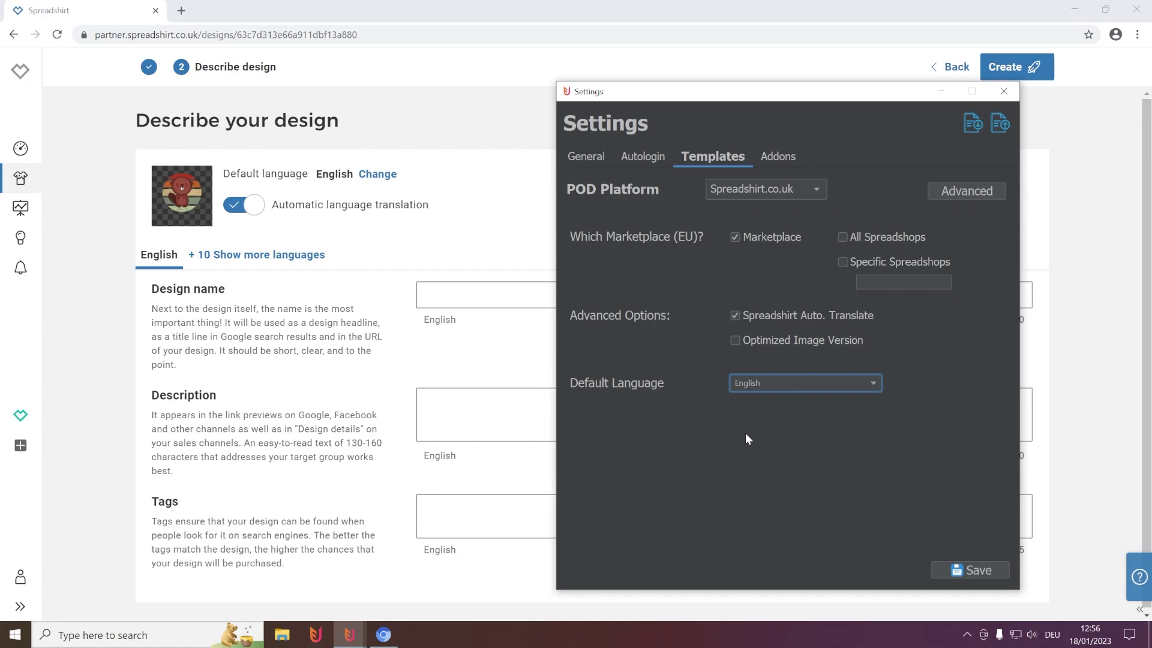
{"action": "left_click", "coordinate": [813, 383]}
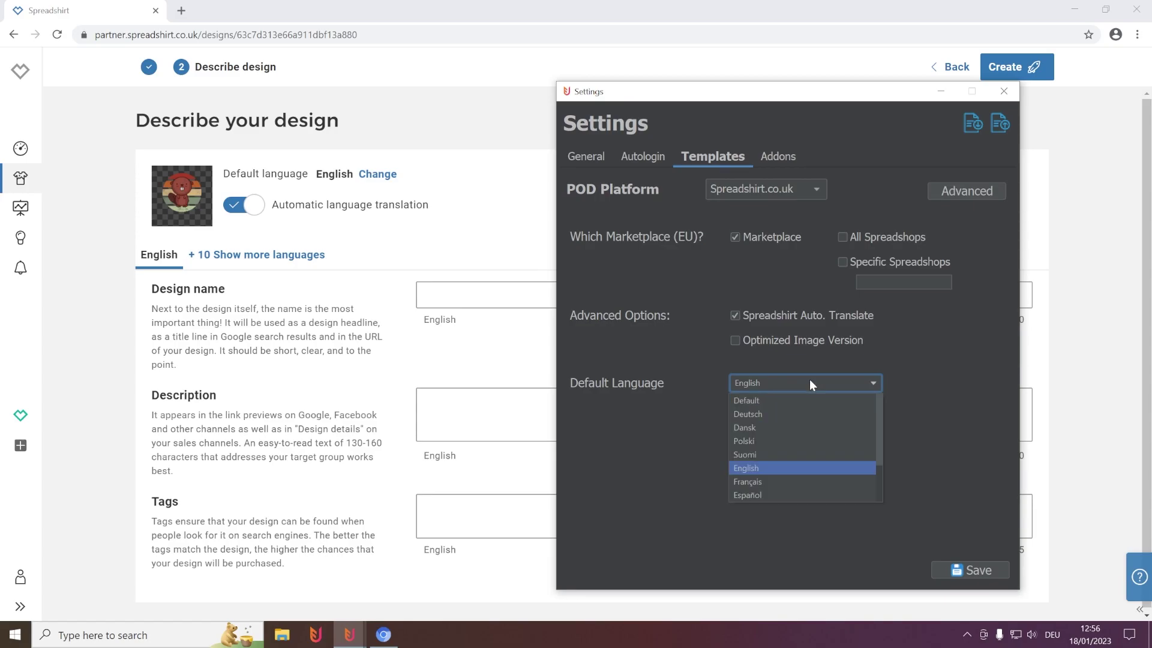
{"action": "left_click", "coordinate": [783, 480]}
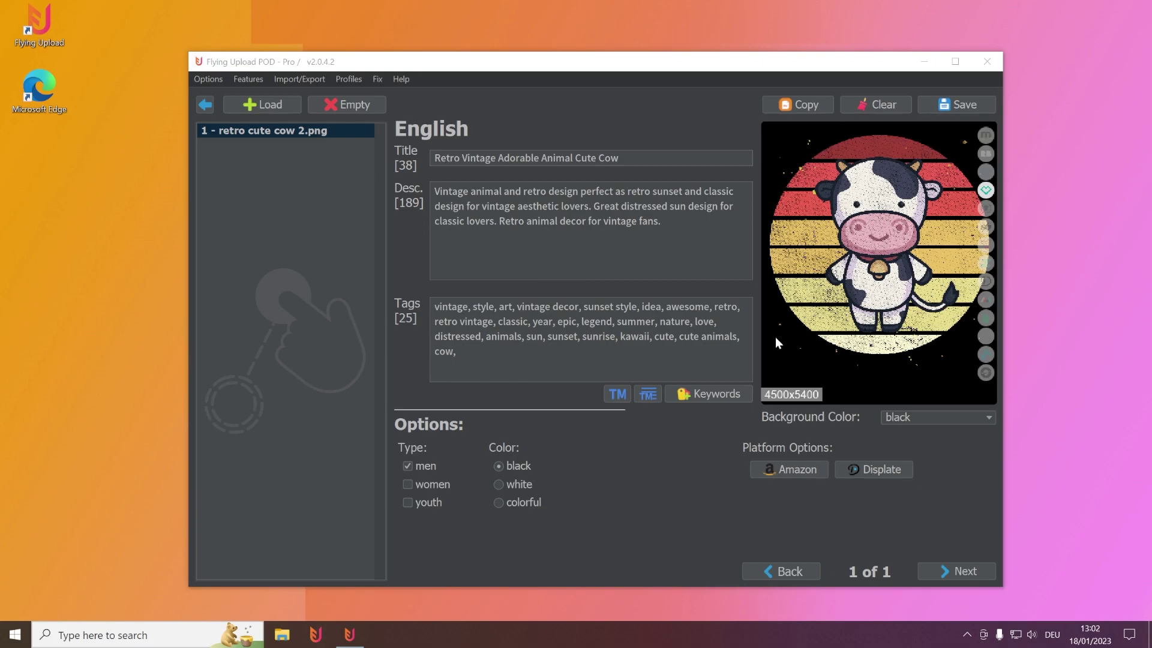
Step: Open the template settings for the Spreadshirt.co.uk platform
{"action": "left_click", "coordinate": [210, 81]}
{"action": "left_click", "coordinate": [224, 127]}
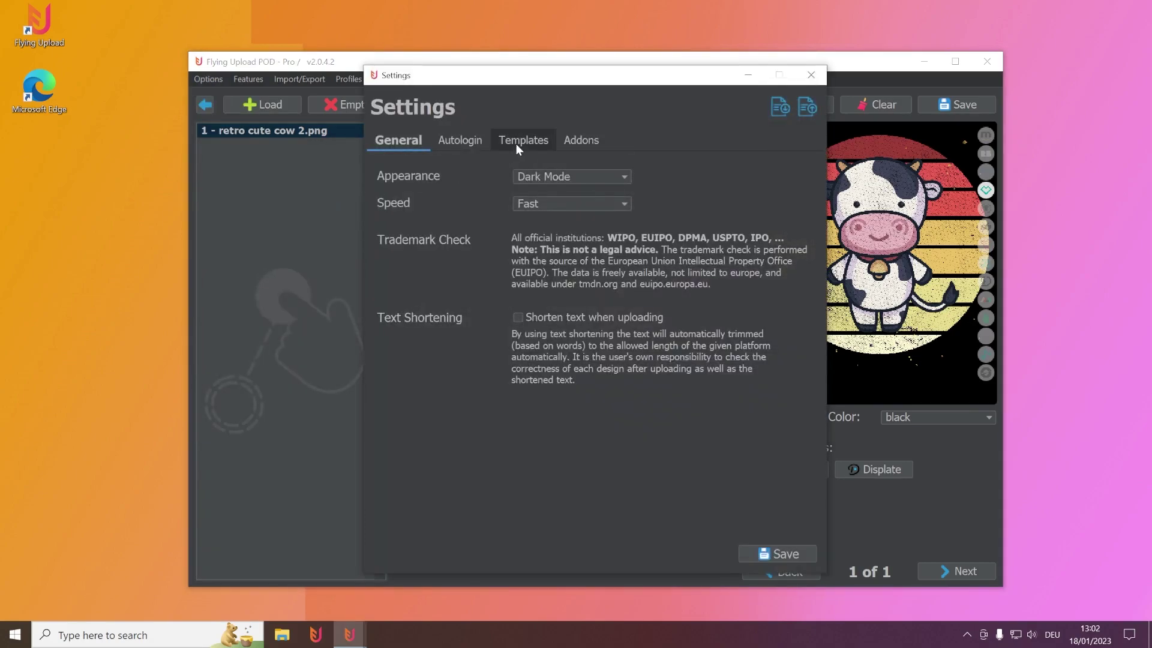
{"action": "left_click", "coordinate": [517, 143]}
{"action": "left_click", "coordinate": [525, 171]}
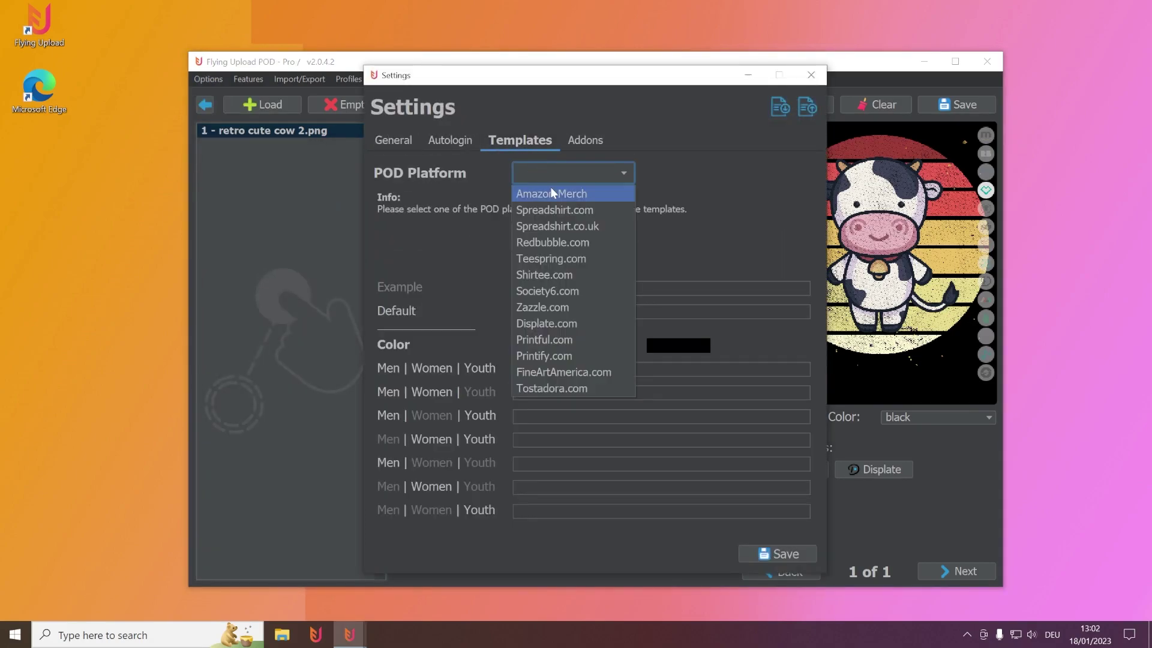
{"action": "left_click", "coordinate": [570, 228]}
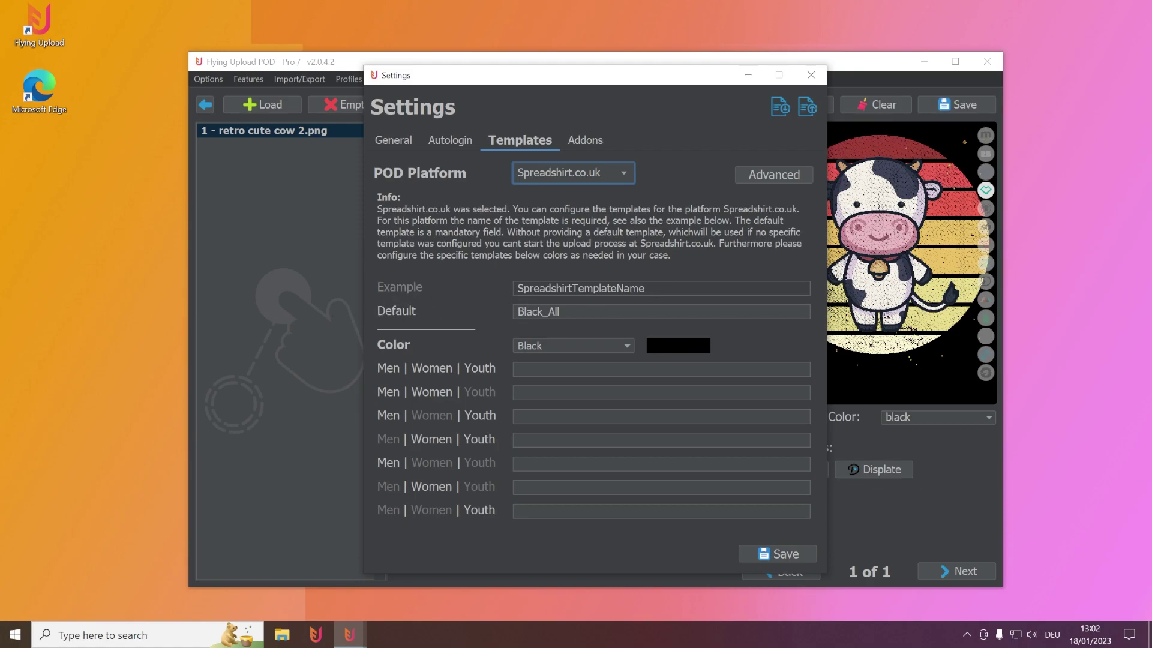
Step: Overwrite the Default template with the bogus name 'aaaaaaaa' and save
{"action": "key", "text": "Tab"}
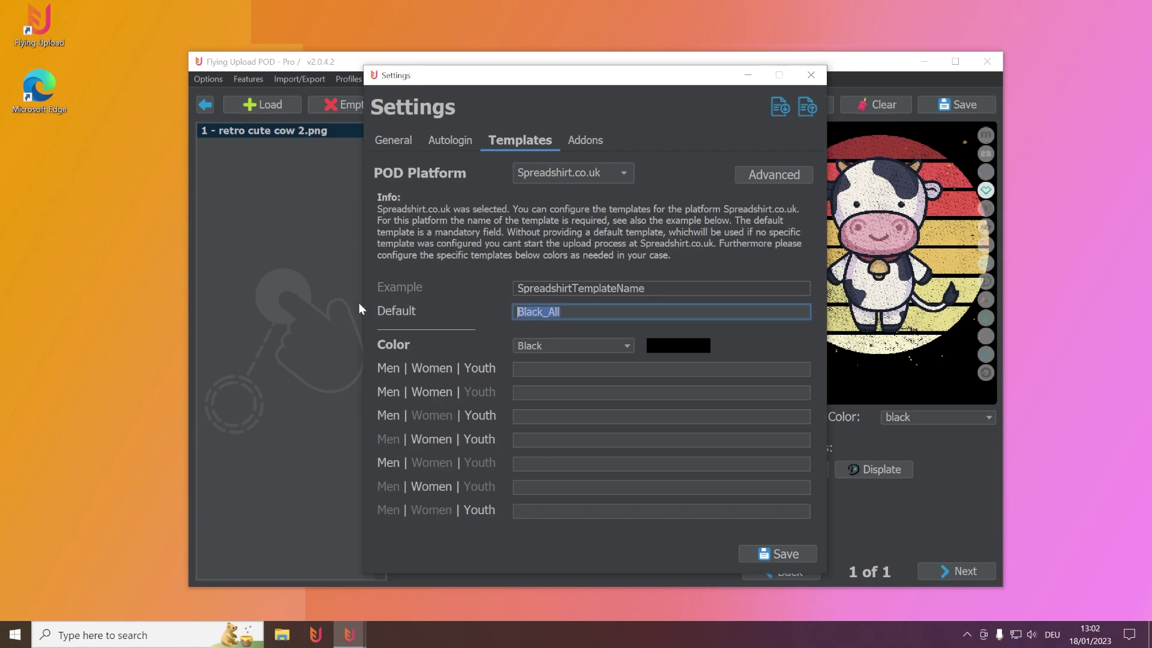
{"action": "type", "text": "aaaaaaaa"}
{"action": "left_click", "coordinate": [777, 553]}
Step: Start the Spreadshirt.co.uk upload, confirming the re-upload of the already-uploaded design
{"action": "left_click", "coordinate": [205, 104]}
{"action": "left_click", "coordinate": [708, 360]}
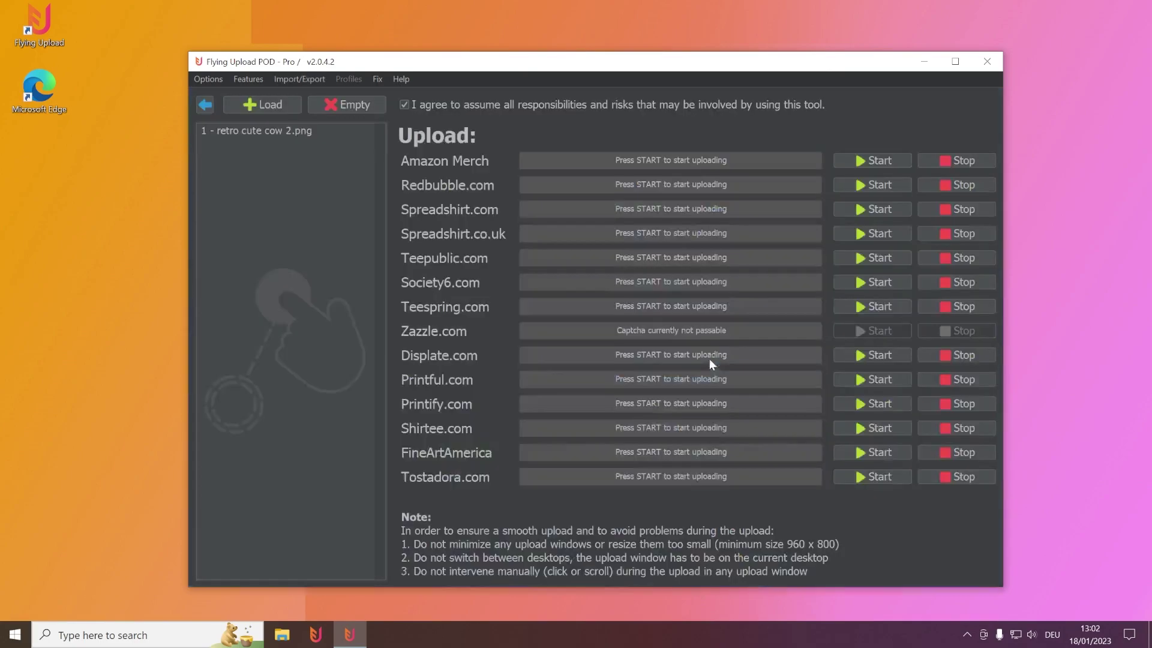
{"action": "left_click", "coordinate": [905, 233]}
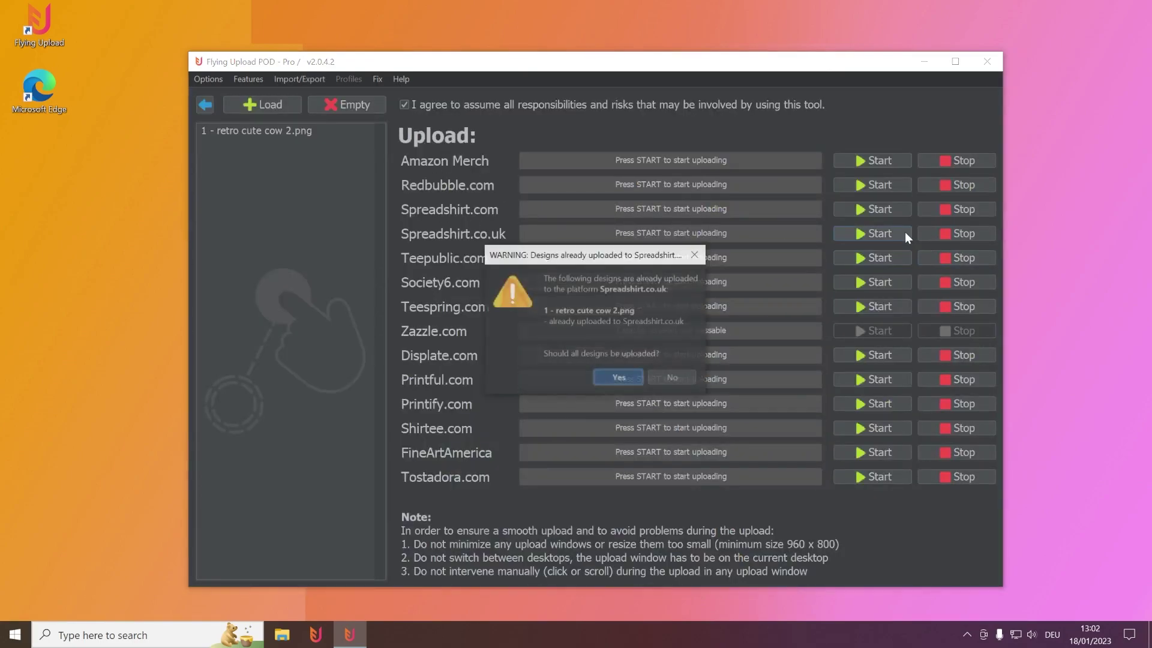
{"action": "left_click", "coordinate": [635, 375]}
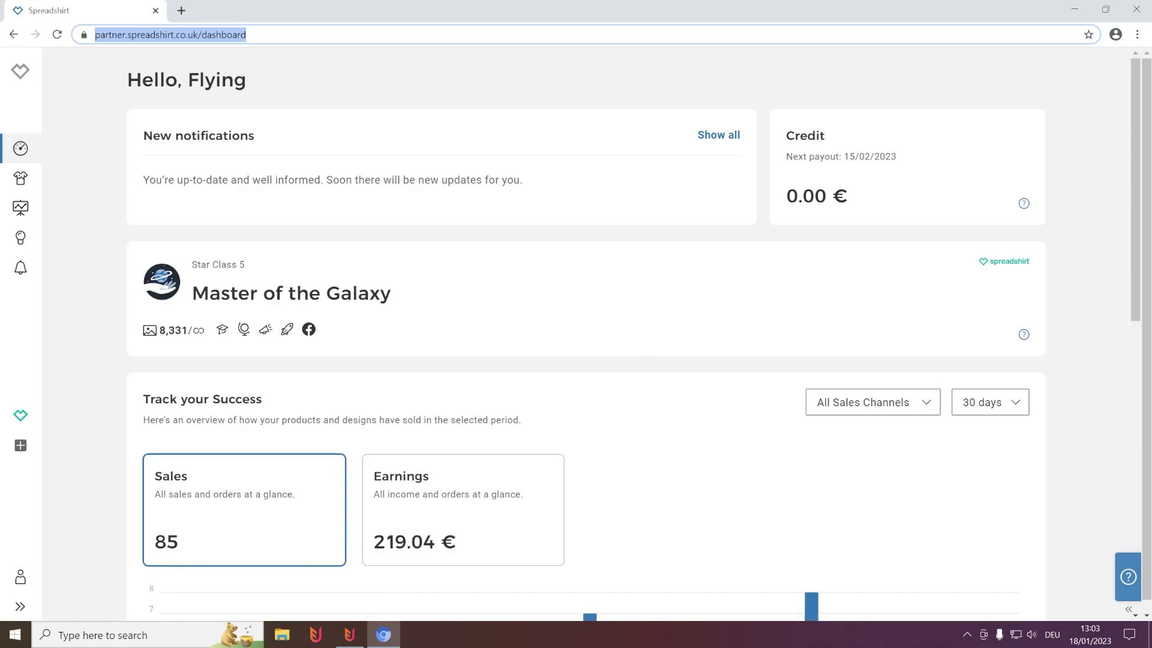
Step: Go to Spreadshirt's Designs page and scroll through the Product Templates list at product choice
{"action": "left_click", "coordinate": [20, 178]}
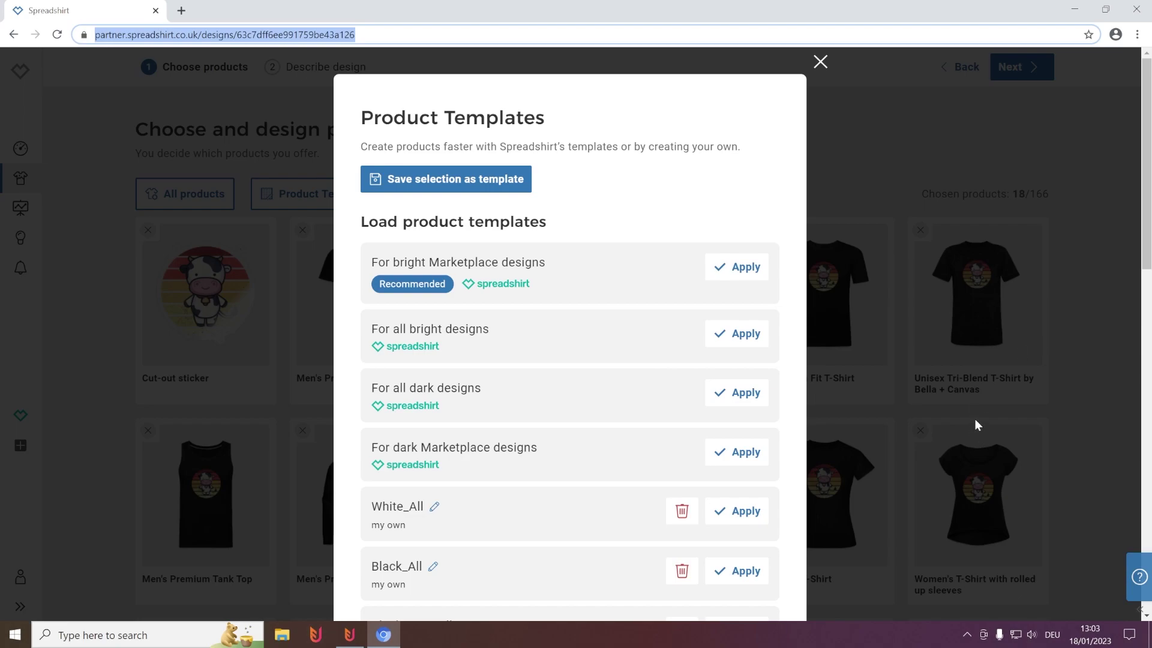
{"action": "scroll", "coordinate": [625, 309], "scroll_direction": "down", "scroll_amount": 1}
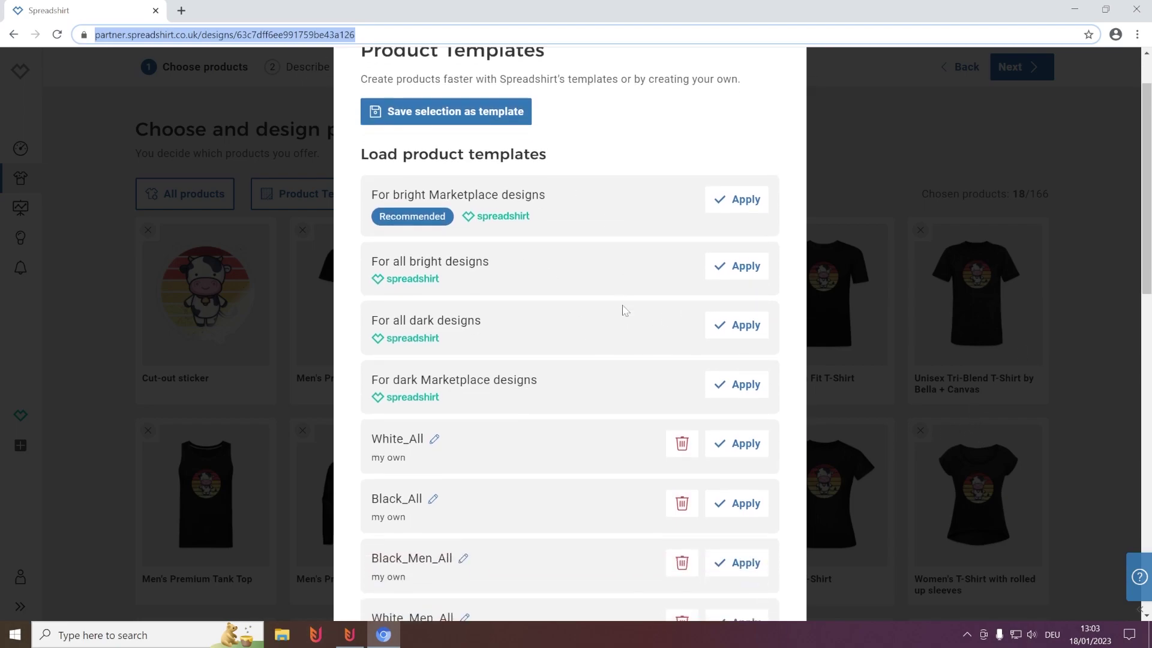
{"action": "scroll", "coordinate": [509, 337], "scroll_direction": "up", "scroll_amount": 1}
{"action": "scroll", "coordinate": [555, 302], "scroll_direction": "down", "scroll_amount": 5}
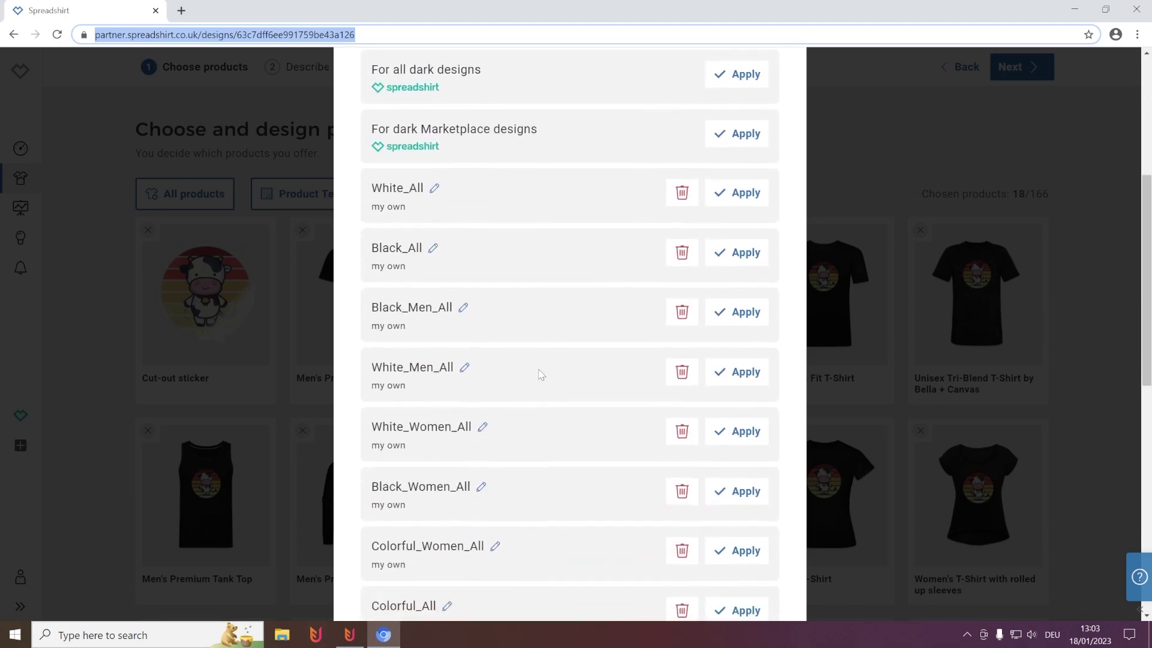
{"action": "scroll", "coordinate": [522, 386], "scroll_direction": "down", "scroll_amount": 1}
{"action": "scroll", "coordinate": [512, 386], "scroll_direction": "down", "scroll_amount": 1}
{"action": "scroll", "coordinate": [511, 387], "scroll_direction": "up", "scroll_amount": 6}
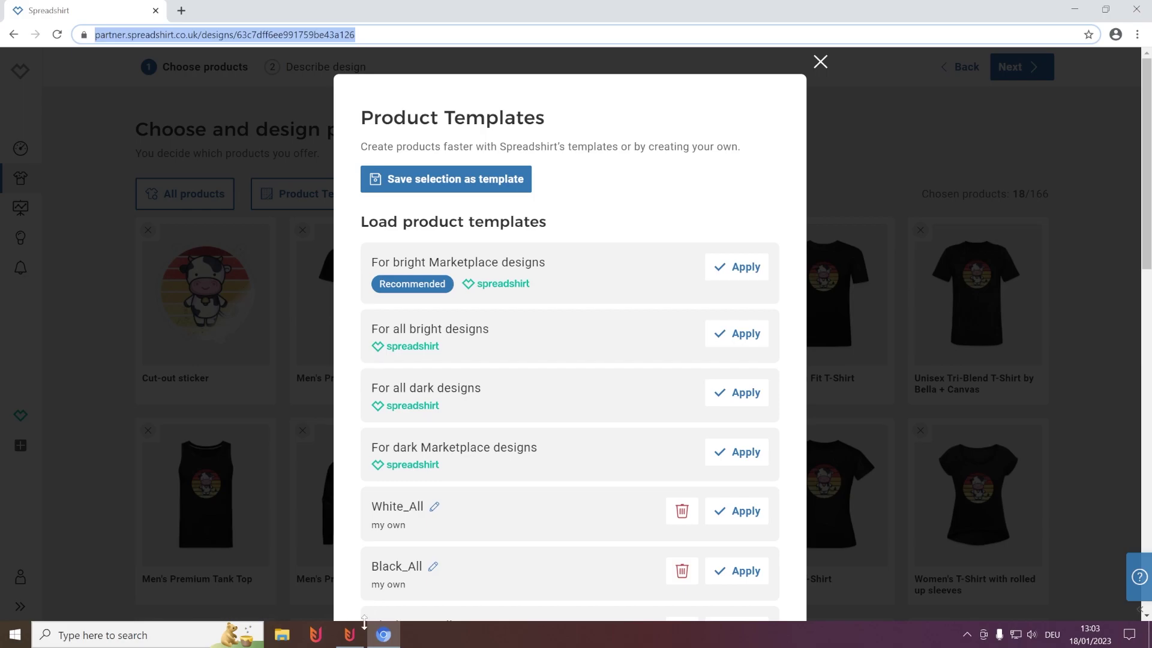
Step: Stop the Spreadshirt.co.uk upload in Flying Upload POD
{"action": "mouse_move", "coordinate": [354, 641]}
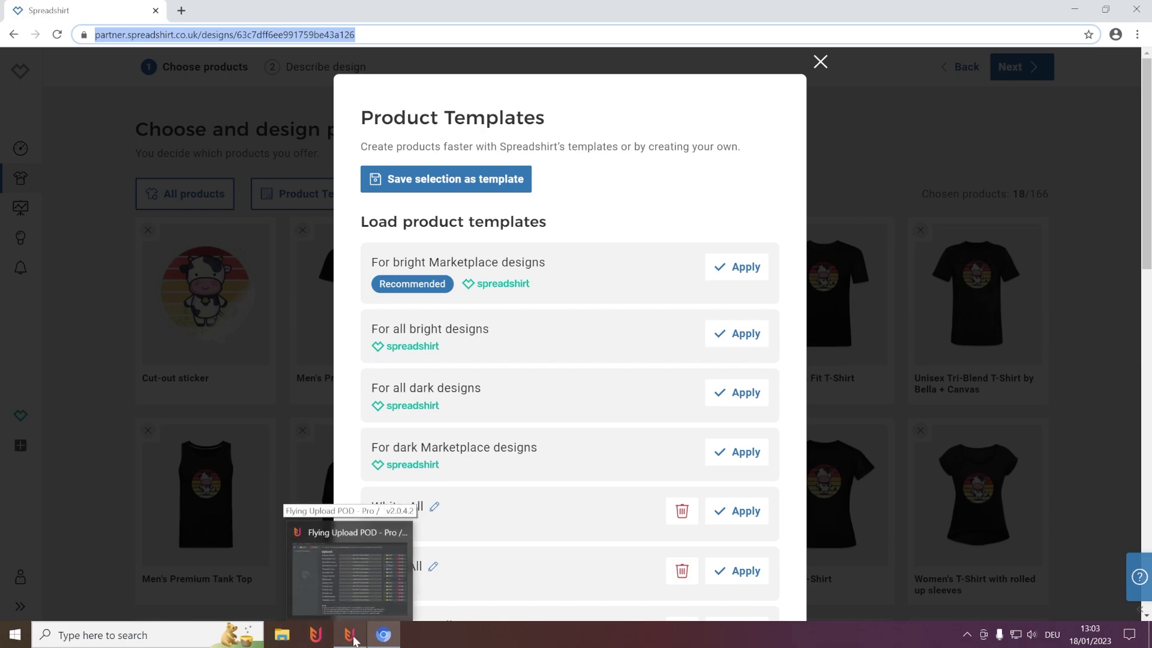
{"action": "left_click", "coordinate": [354, 641]}
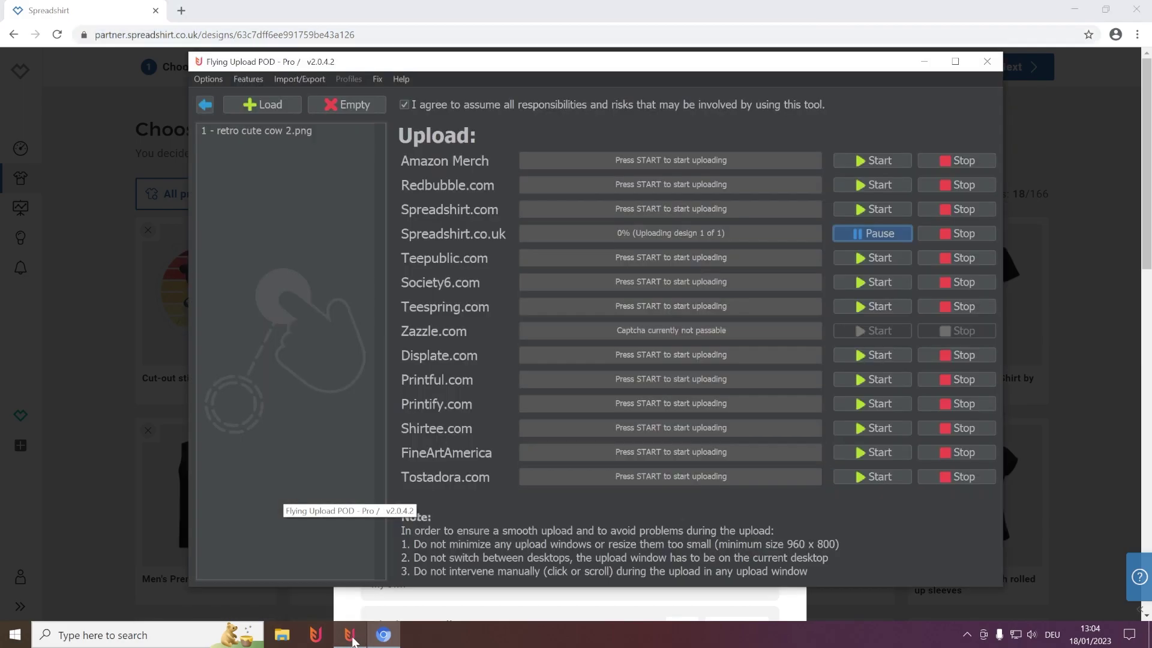
{"action": "left_click", "coordinate": [929, 237]}
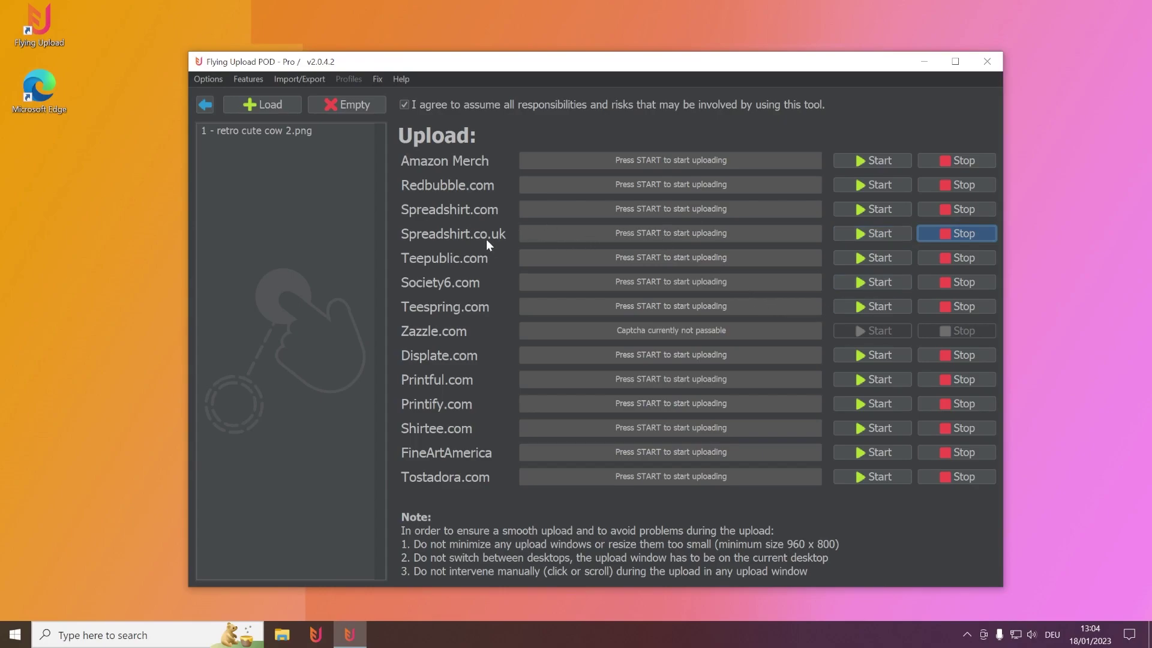
{"action": "mouse_move", "coordinate": [487, 242]}
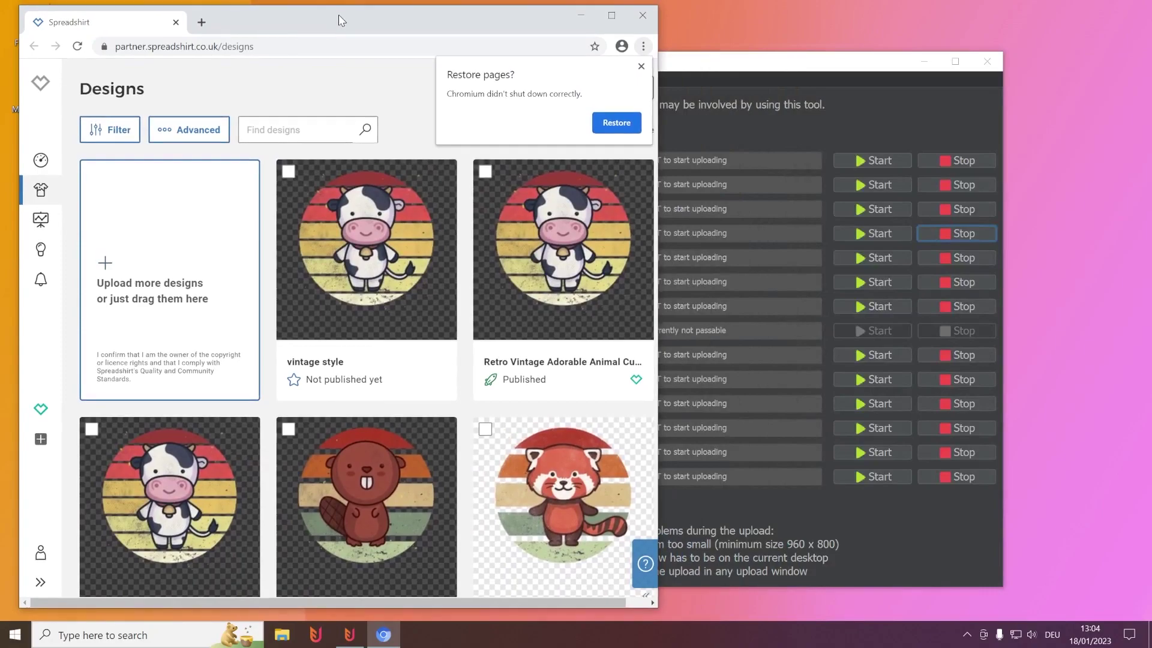
Step: Dismiss the 'Restore pages?' prompt, then shrink and reposition the Chrome window to reveal the uploader
{"action": "left_click", "coordinate": [641, 66]}
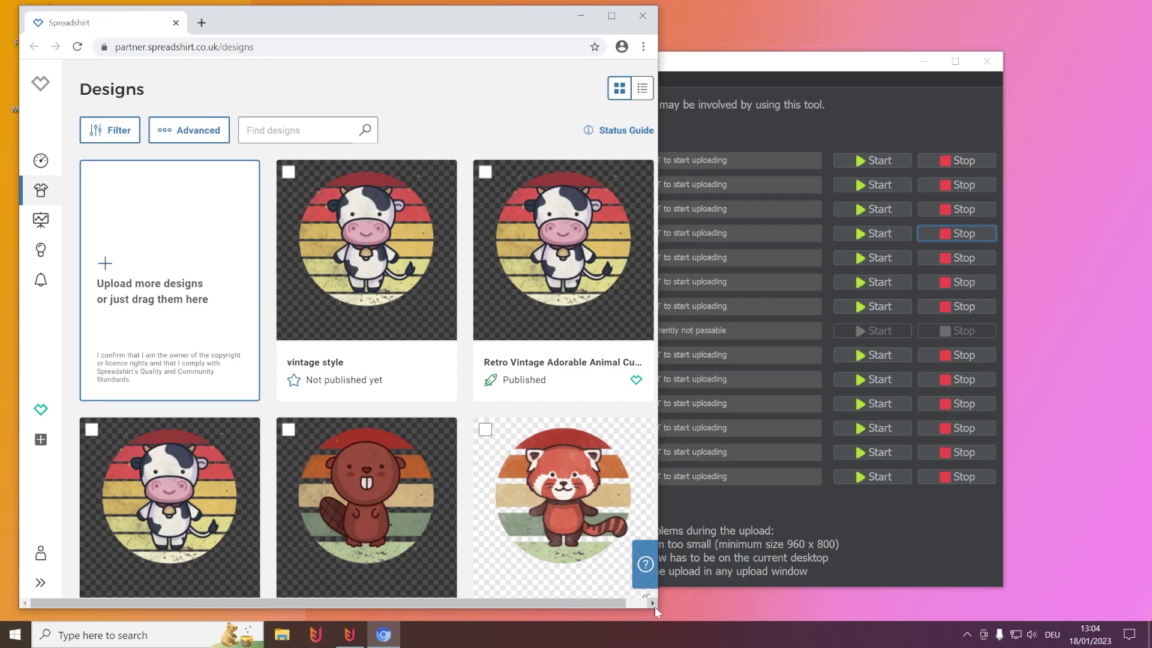
{"action": "left_click_drag", "start_coordinate": [655, 607], "coordinate": [282, 377]}
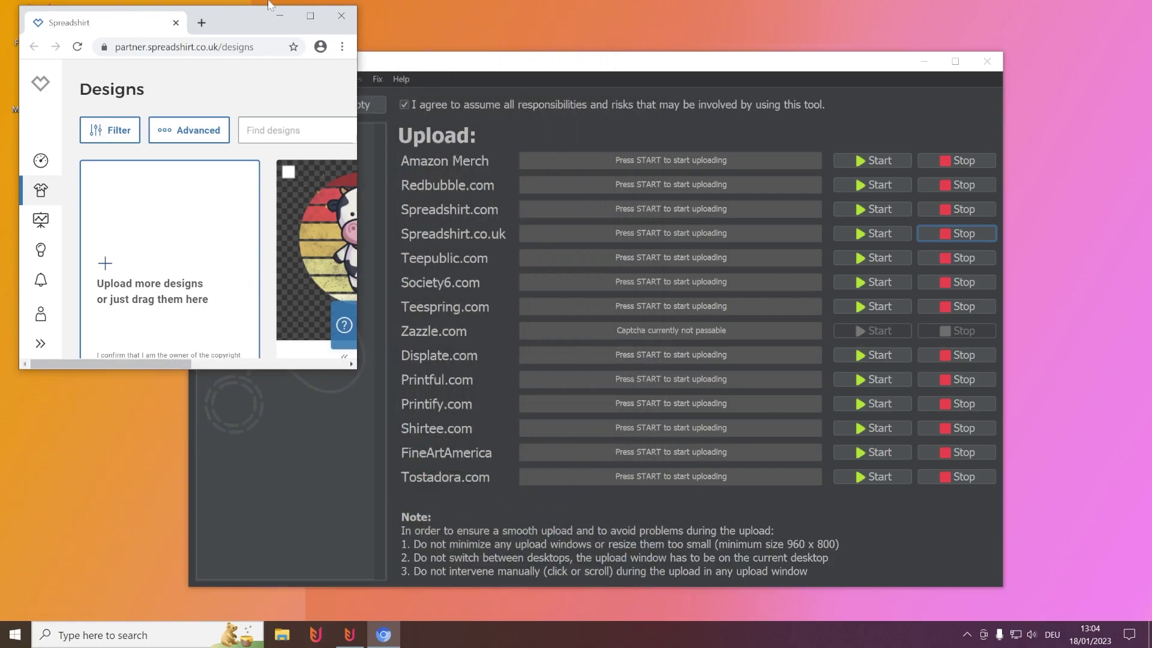
{"action": "left_click_drag", "start_coordinate": [270, 9], "coordinate": [380, 60]}
Step: Minimize Chrome to view the uploader, then restore it from the taskbar and enlarge it
{"action": "left_click", "coordinate": [390, 66]}
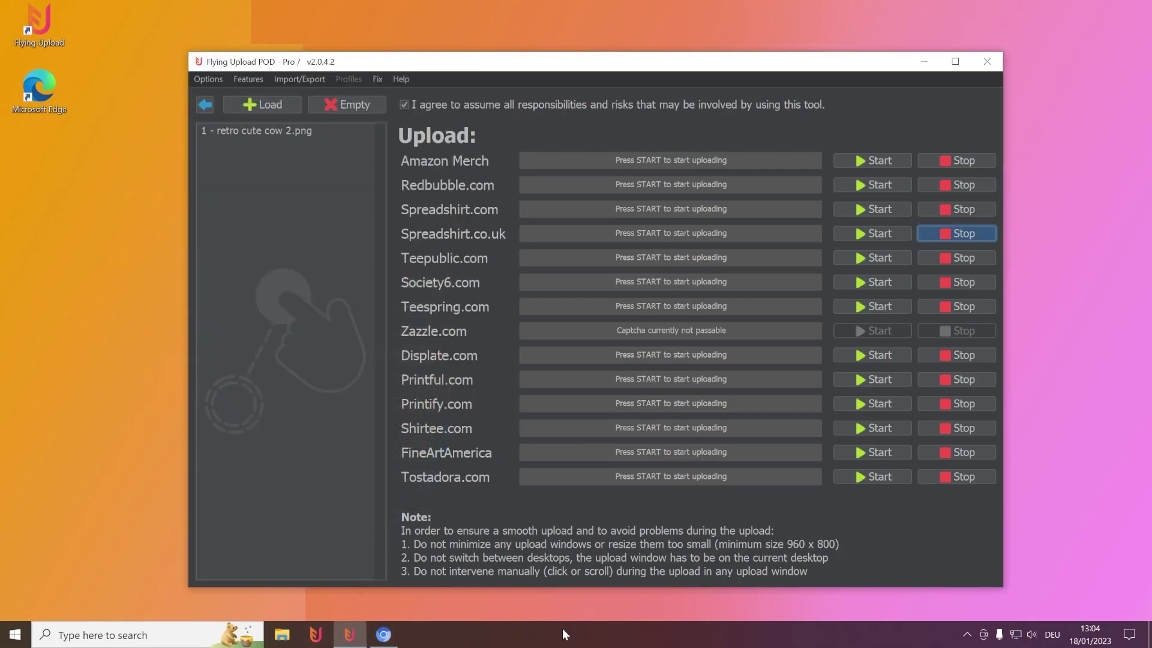
{"action": "left_click", "coordinate": [386, 635]}
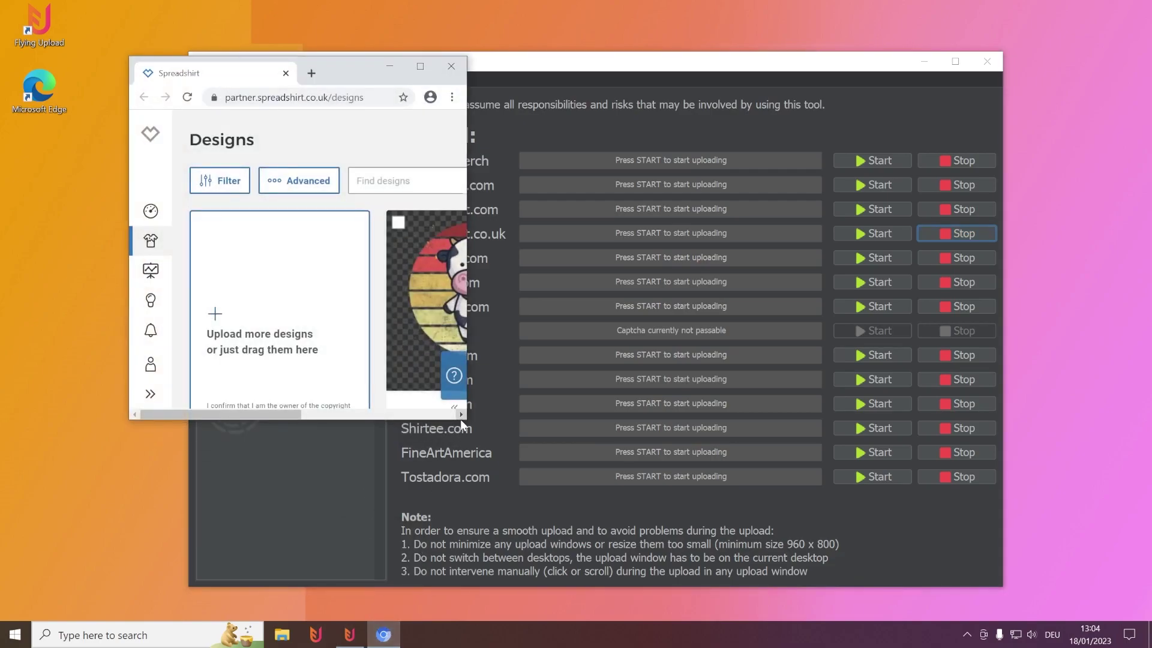
{"action": "left_click_drag", "start_coordinate": [460, 420], "coordinate": [848, 610]}
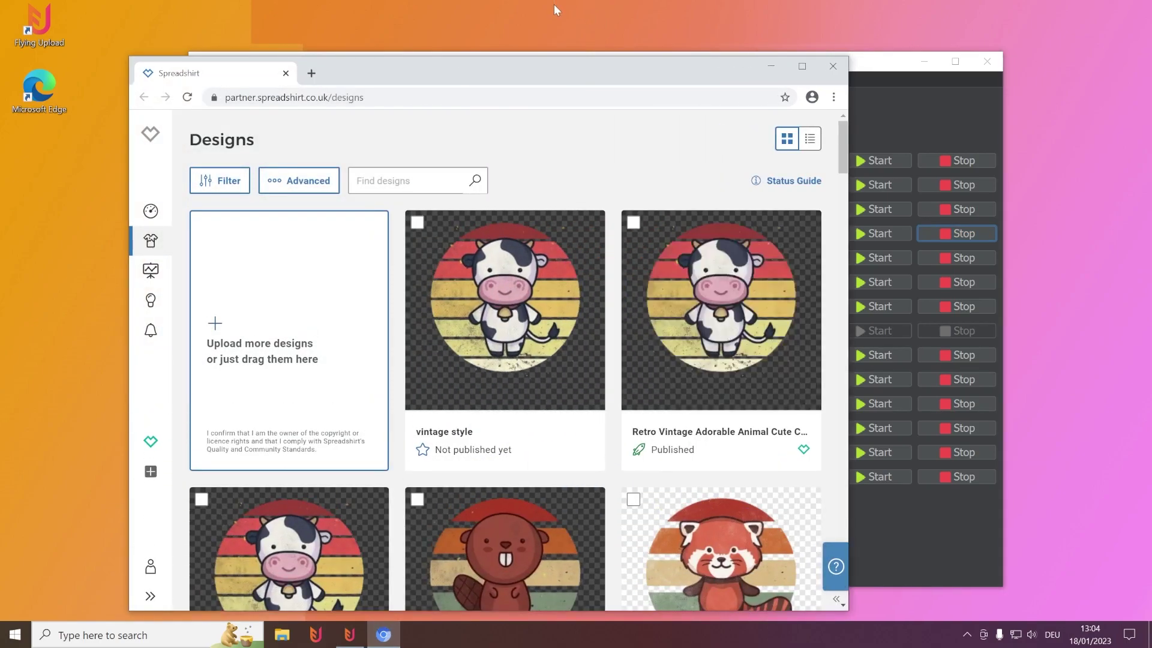
{"action": "left_click_drag", "start_coordinate": [544, 73], "coordinate": [534, 30]}
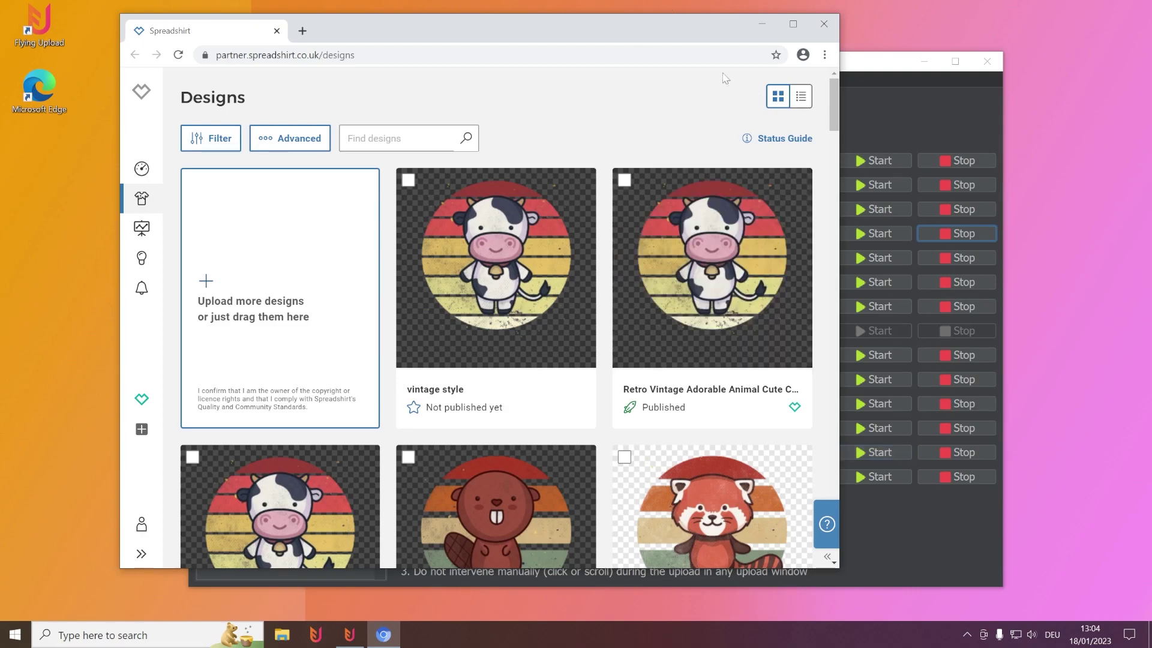
{"action": "left_click_drag", "start_coordinate": [645, 35], "coordinate": [584, 36]}
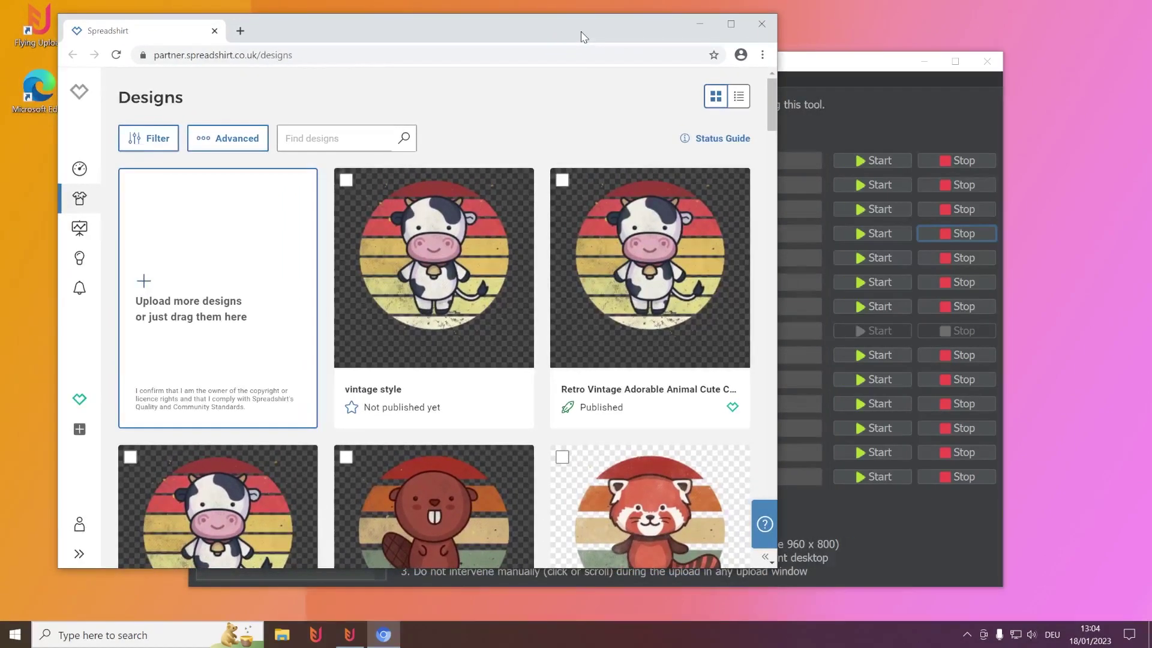
{"action": "double_click", "coordinate": [581, 36]}
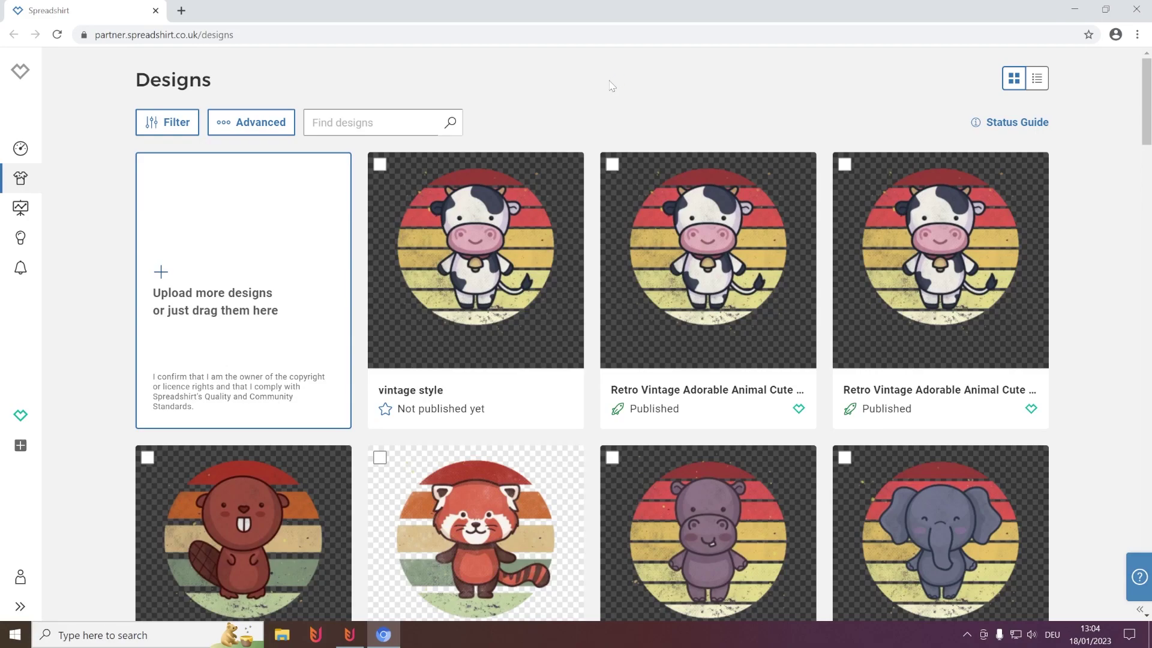
{"action": "left_click_drag", "start_coordinate": [577, 19], "coordinate": [567, 54]}
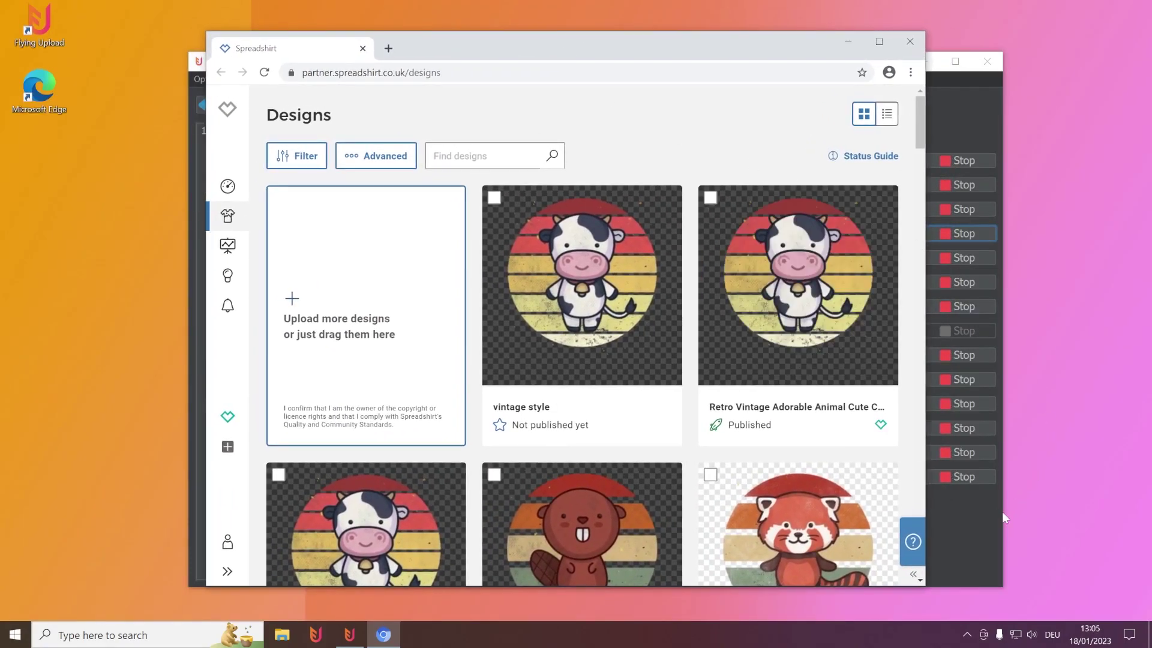